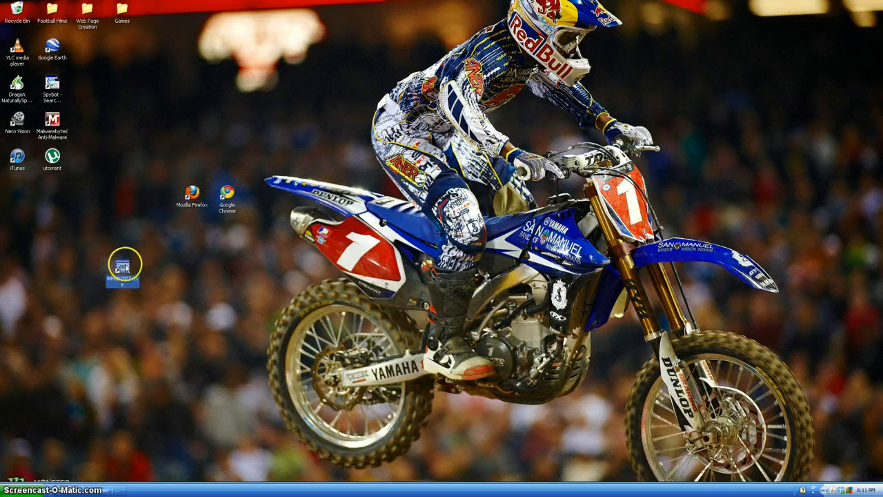
Step: Open West Point Bridge Designer 2007, dismiss the design tip and start a new bridge design
double_click(126, 268)
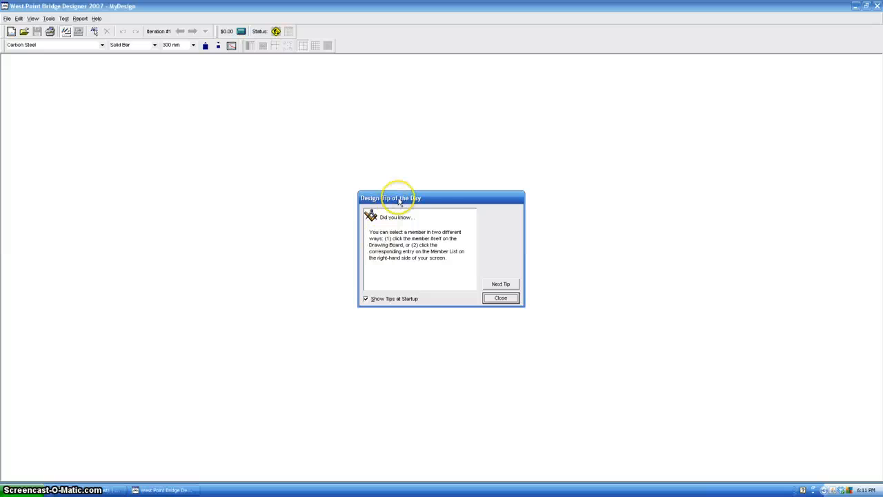
left_click(502, 299)
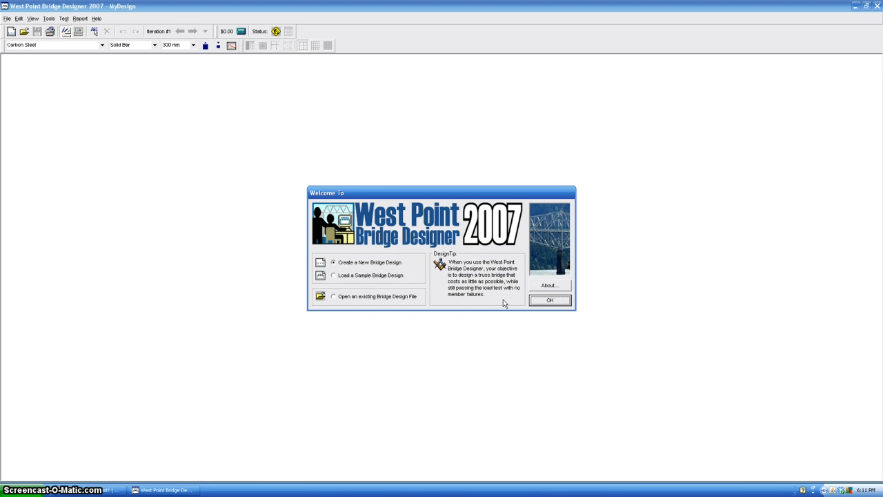
left_click(549, 302)
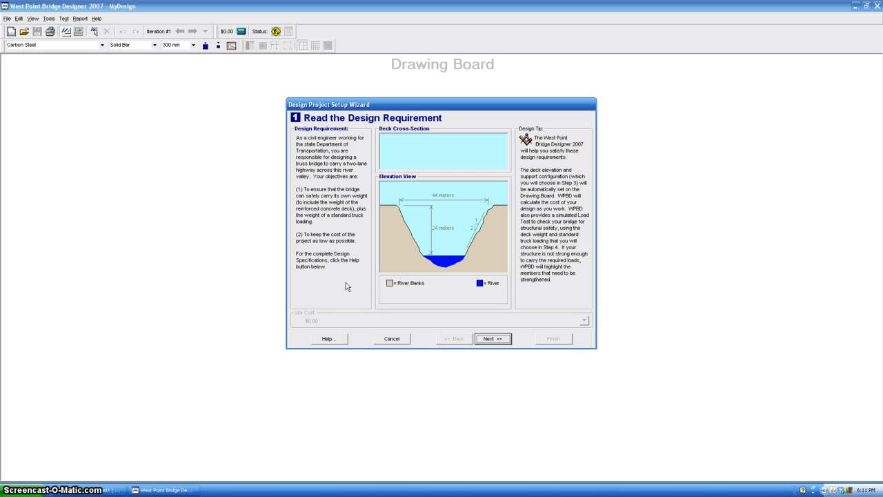
Step: Proceed without a local contest code and set the deck elevation to 12 meters
left_click(488, 339)
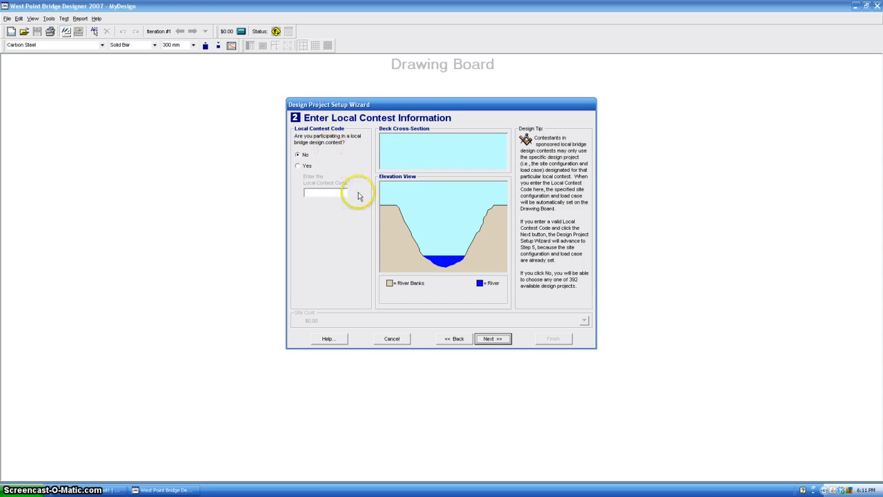
left_click(489, 339)
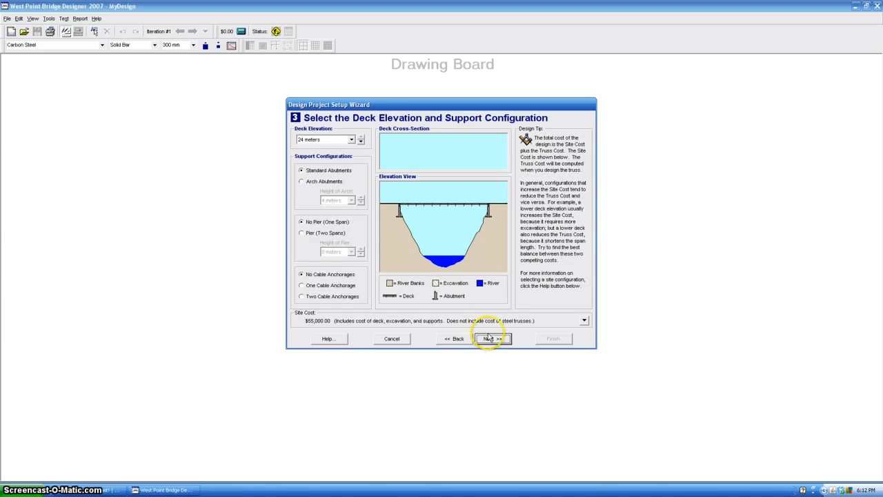
left_click(351, 140)
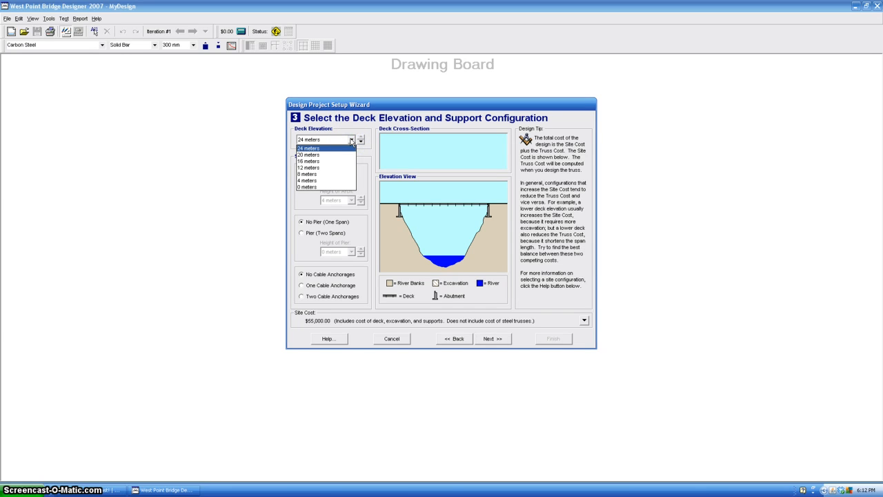
left_click(316, 187)
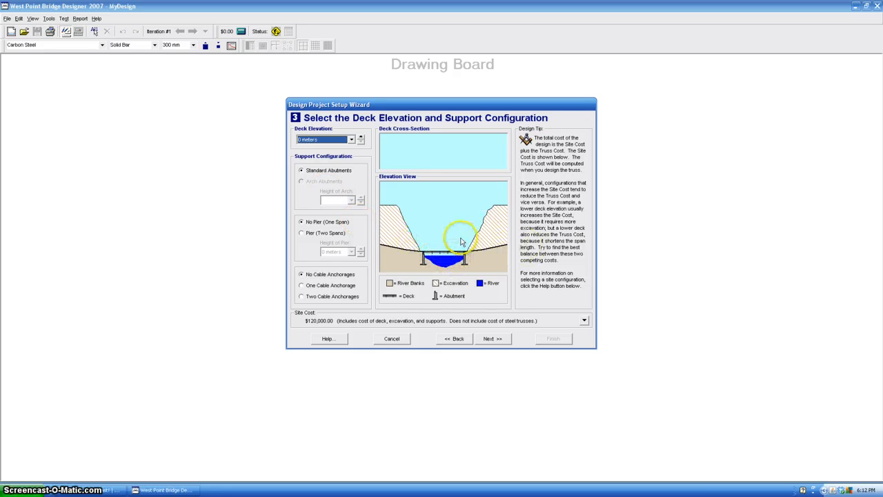
left_click(351, 140)
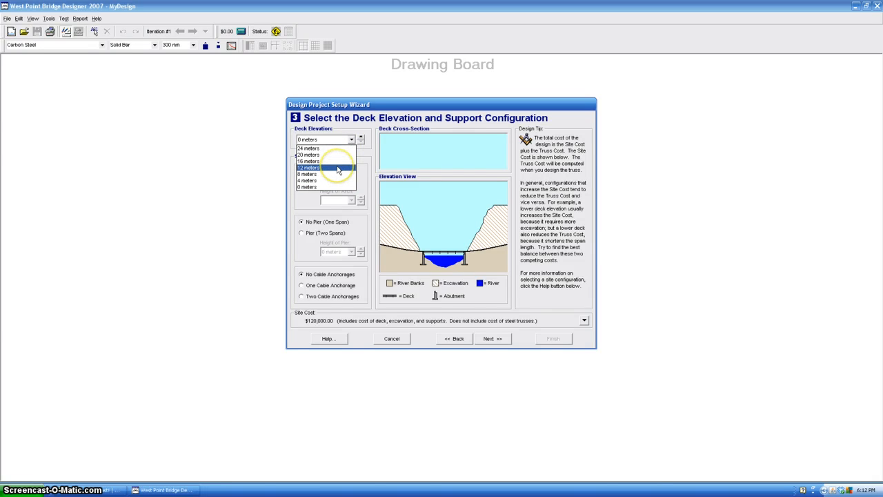
left_click(338, 167)
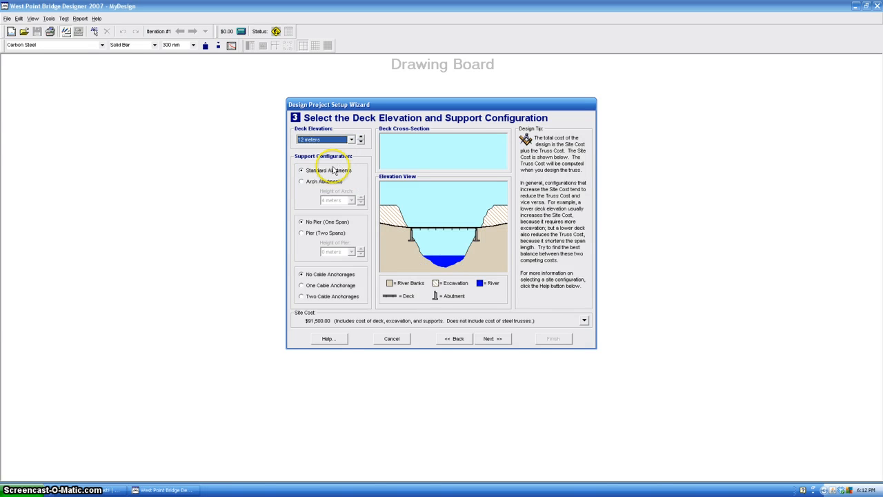
Step: Try arch abutments with arch heights of 12 and 8 meters, and return to standard abutments
left_click(300, 183)
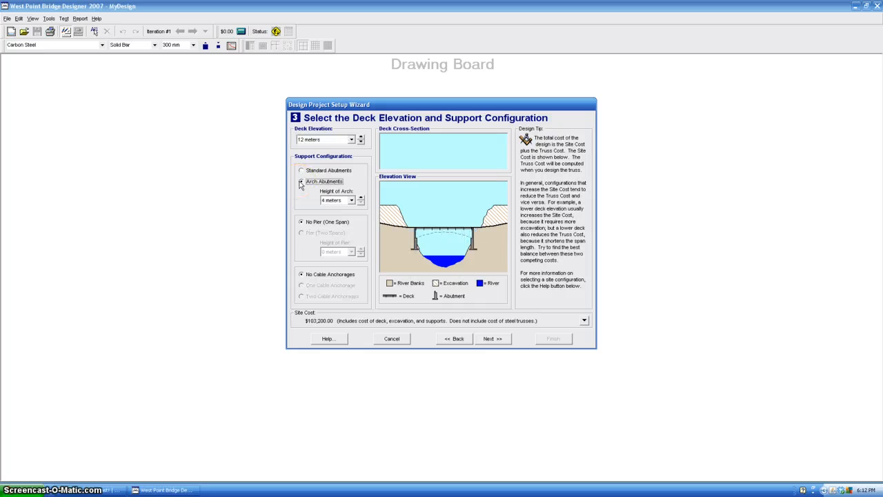
left_click(351, 200)
left_click(350, 209)
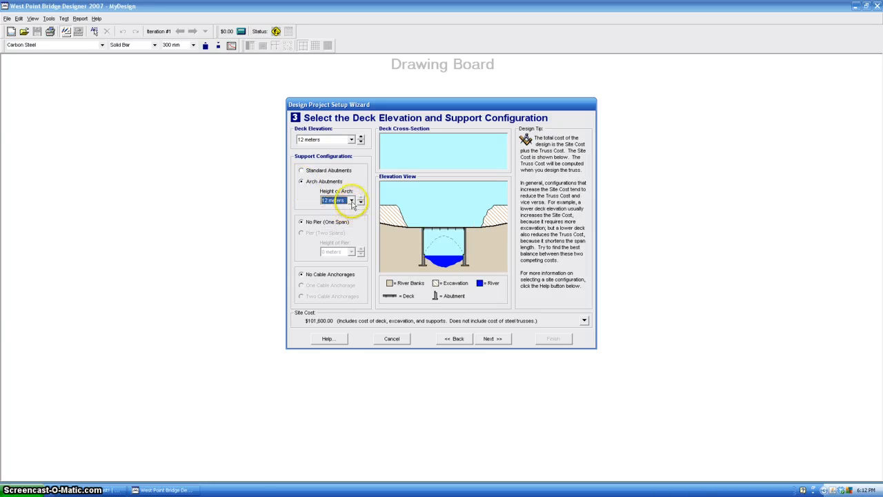
left_click(360, 203)
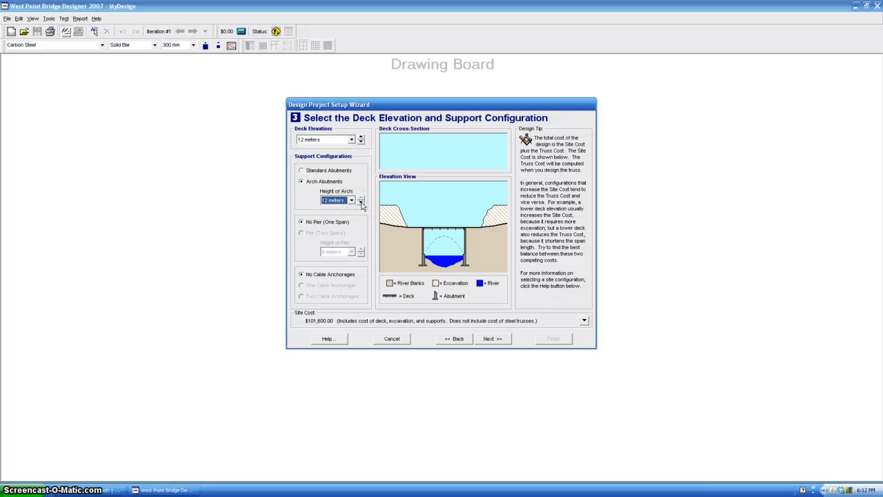
left_click(301, 173)
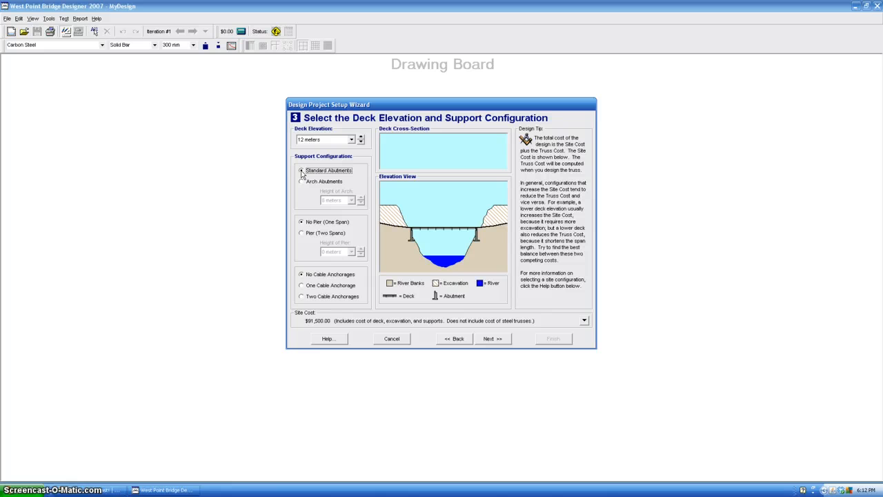
Step: Try a two-span pier with heights of 8 and 12 meters, and return to the one-span option without a pier
left_click(303, 224)
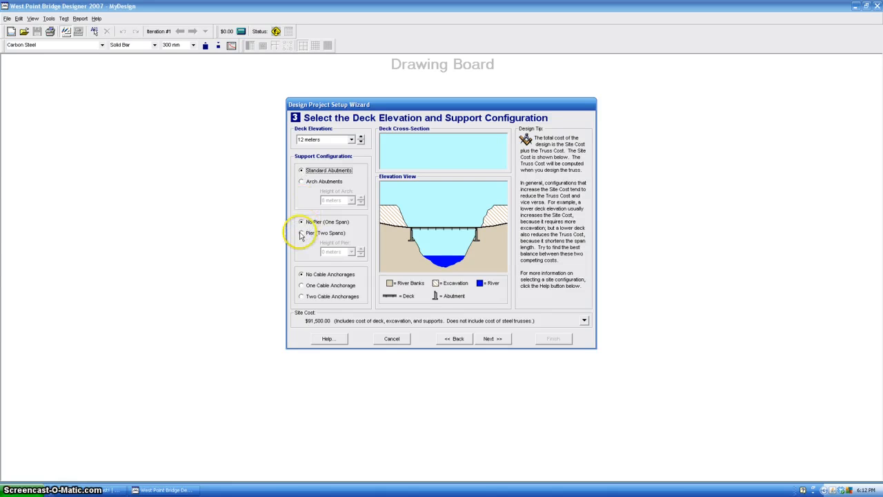
left_click(302, 233)
left_click(352, 253)
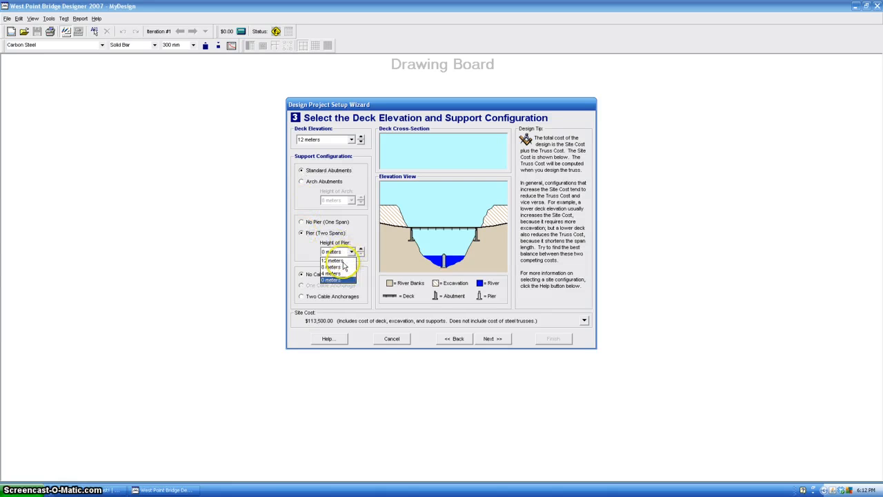
left_click(345, 265)
left_click(352, 253)
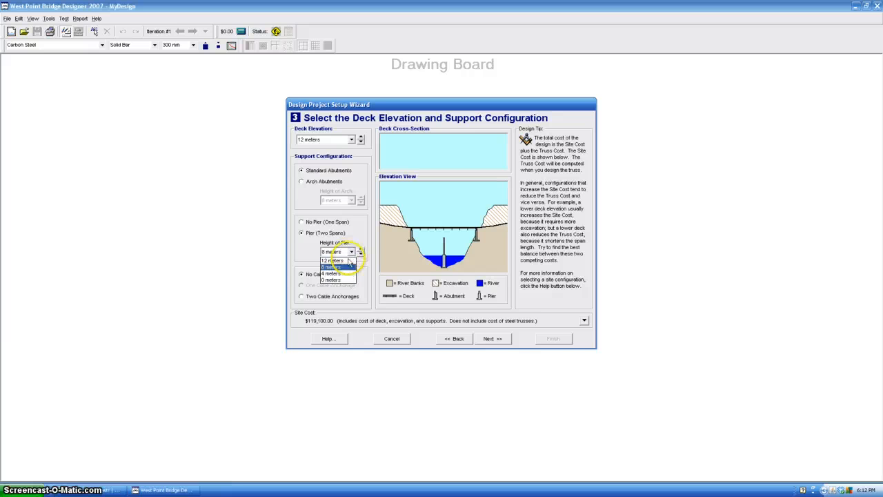
left_click(338, 274)
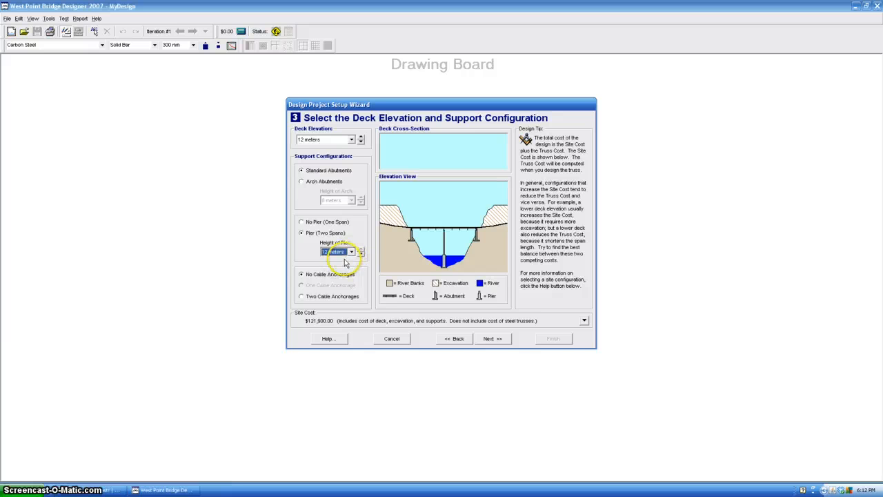
left_click(301, 222)
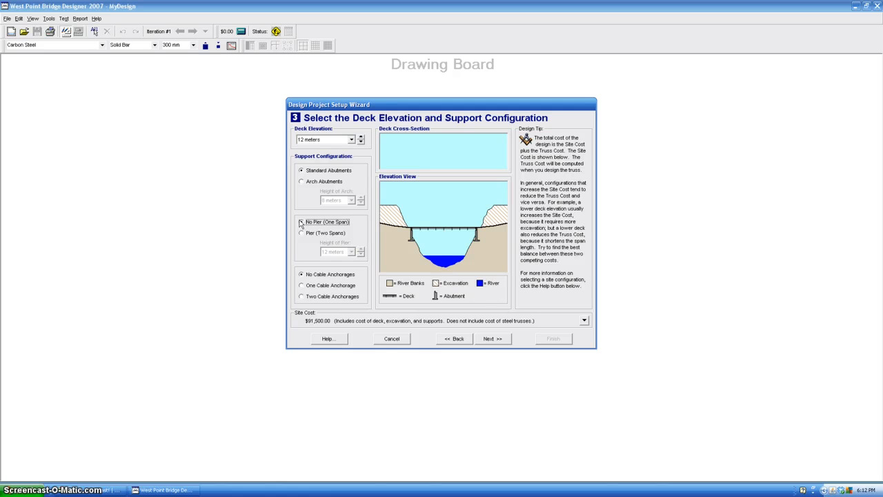
Step: Try the one and two cable anchorage options, and return to no cable anchorages
left_click(302, 285)
left_click(301, 297)
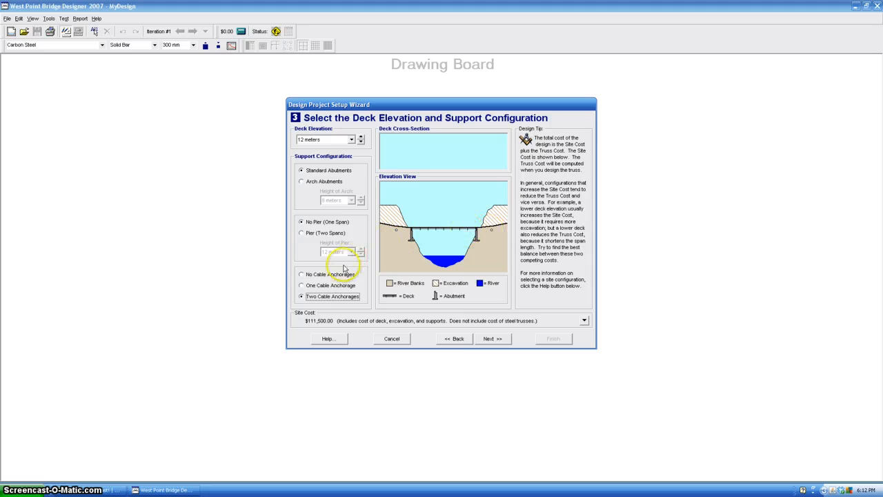
left_click(301, 275)
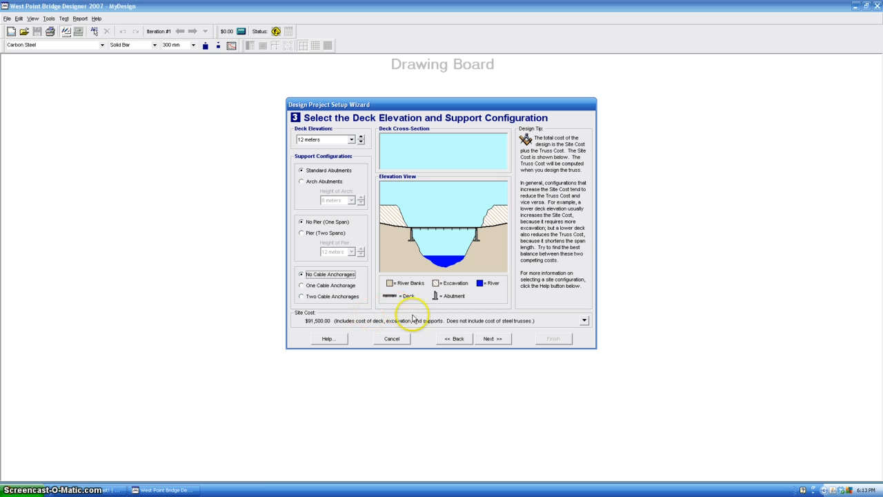
Step: Accept the support configuration and choose medium-strength concrete with the standard 180 kN two-lane truck loading
left_click(493, 339)
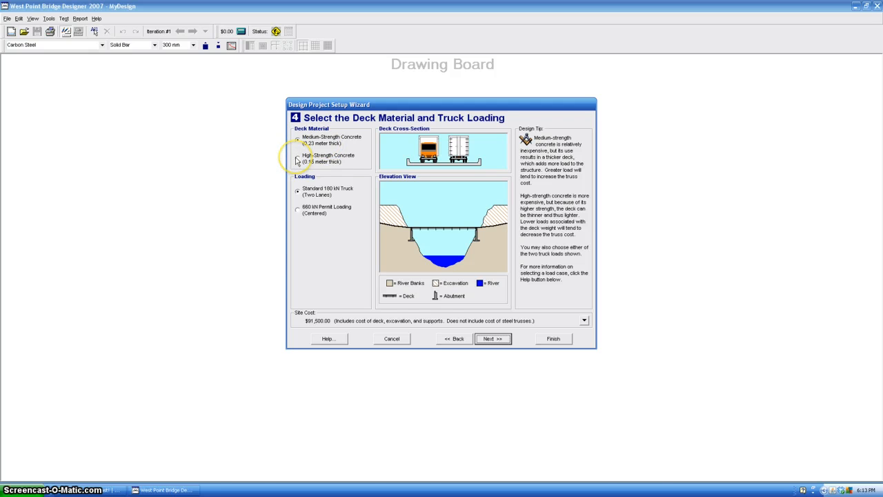
left_click(297, 160)
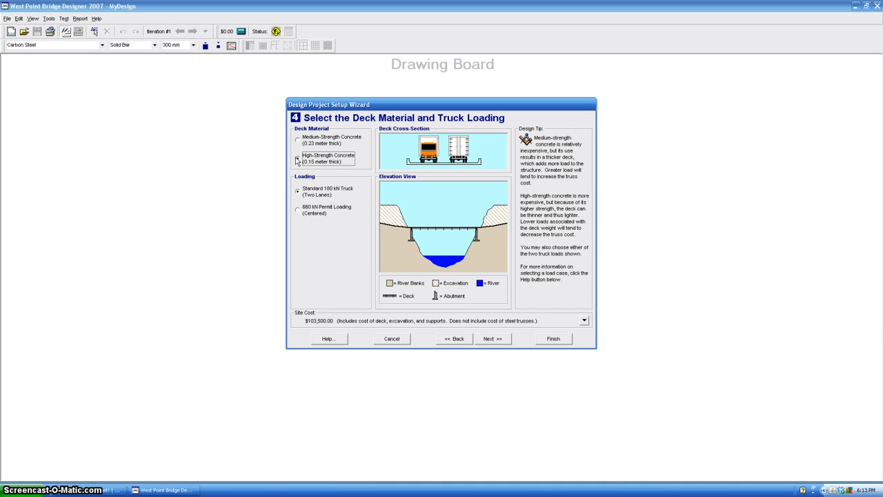
left_click(299, 141)
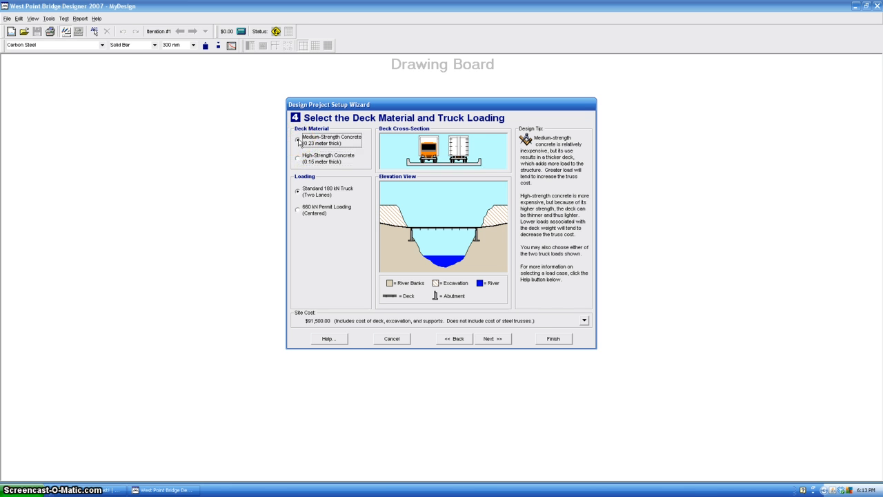
left_click(298, 211)
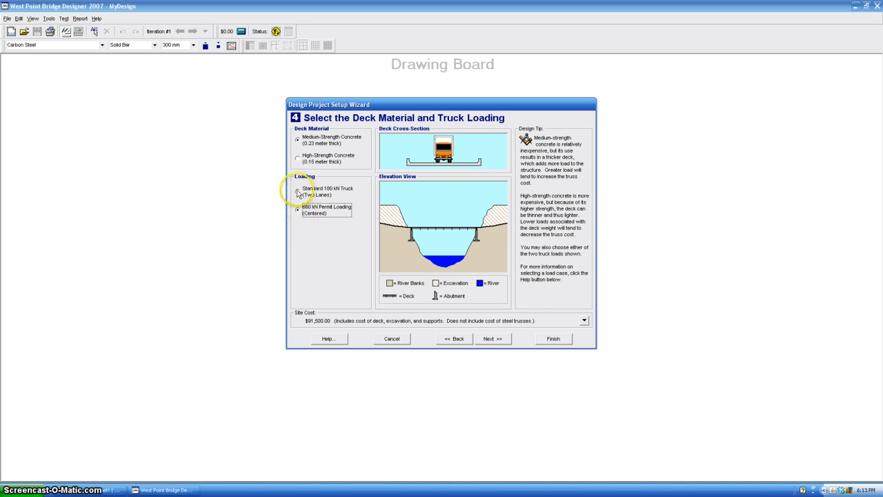
left_click(298, 192)
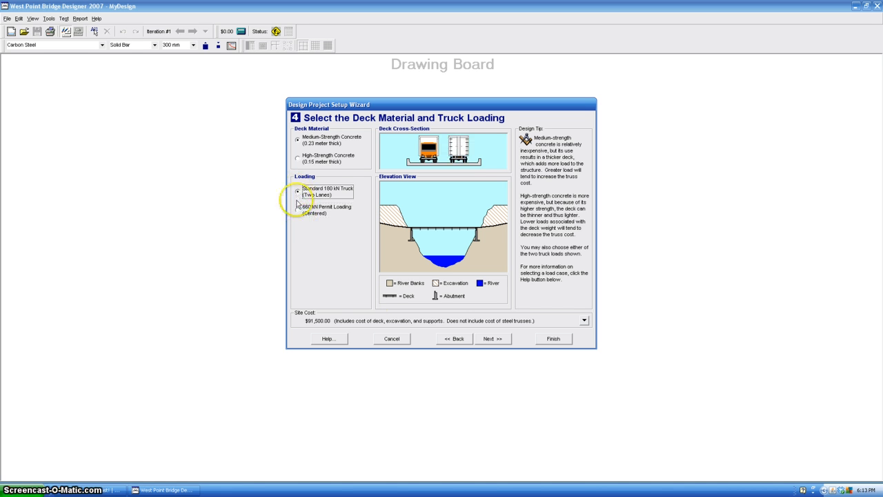
left_click(490, 339)
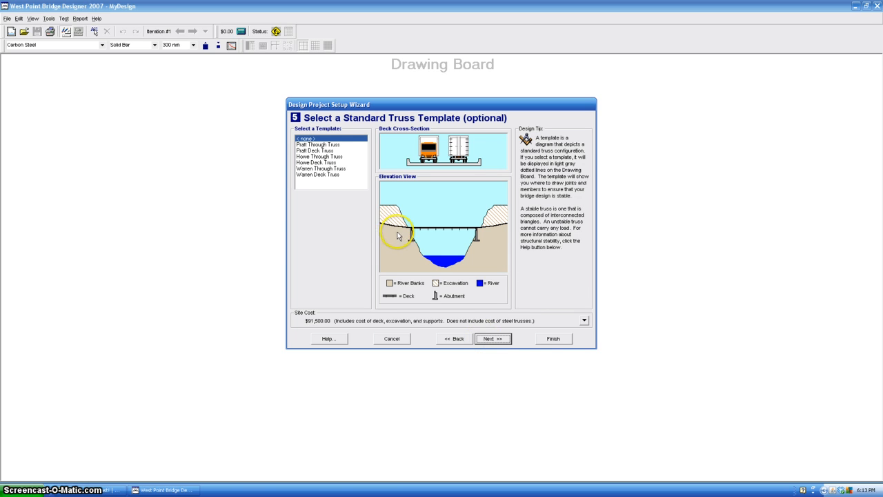
Step: Preview the Pratt and Howe truss templates and choose the Warren Through Truss template
left_click(336, 144)
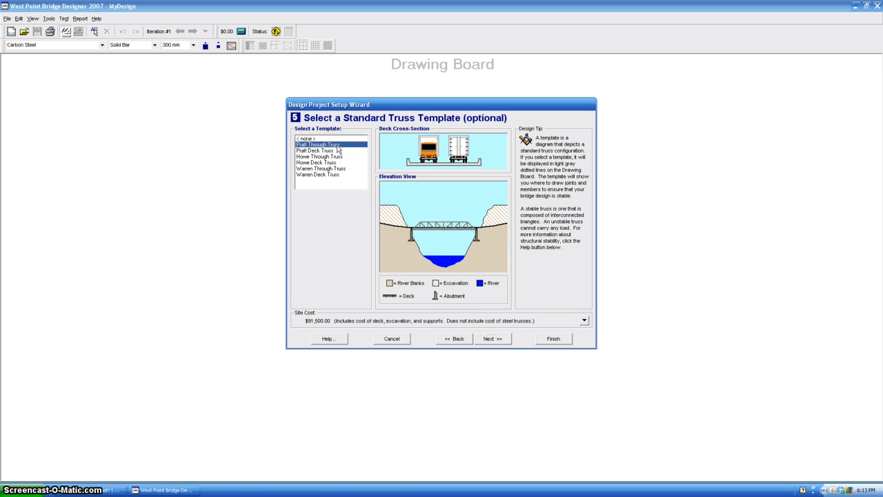
left_click(333, 150)
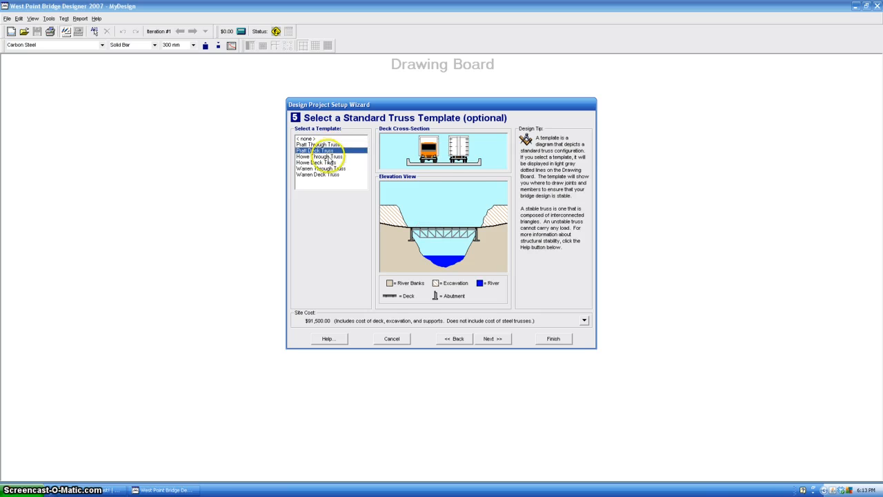
left_click(330, 156)
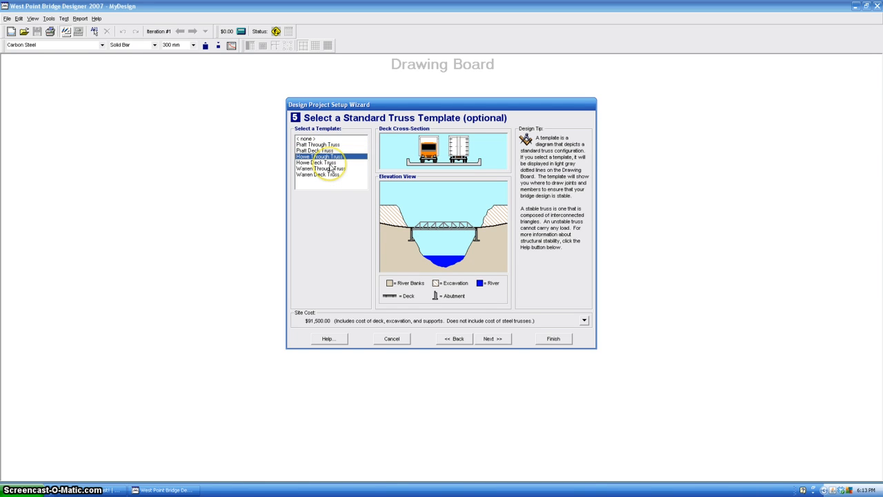
left_click(331, 163)
left_click(332, 169)
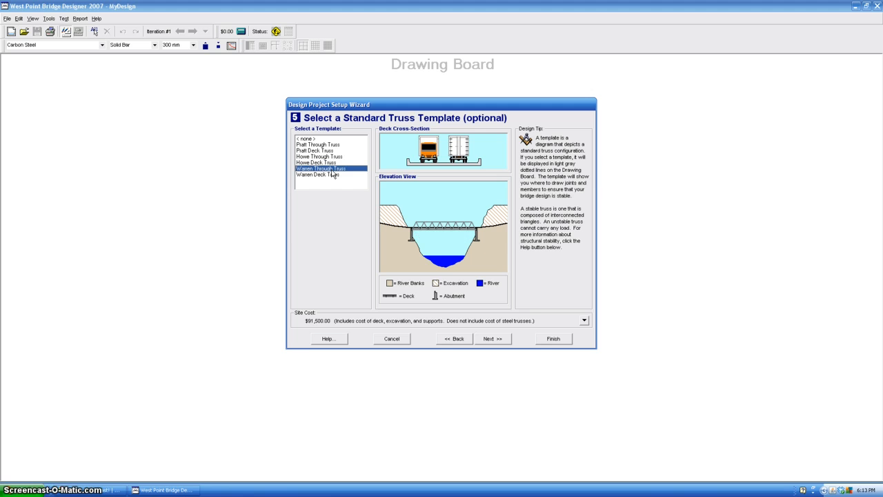
left_click(289, 288)
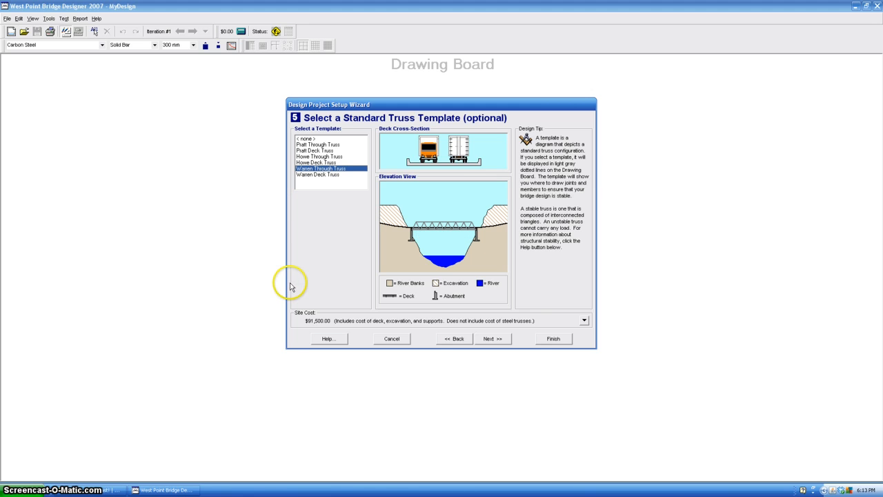
left_click(490, 339)
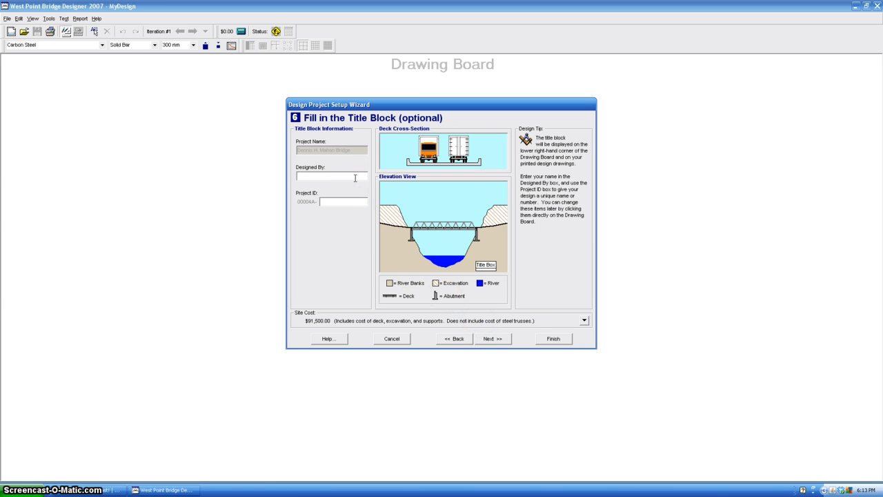
Step: Enter the designer's name in the title block and finish the project setup to activate the Drawing Board
type("Mr. Hall")
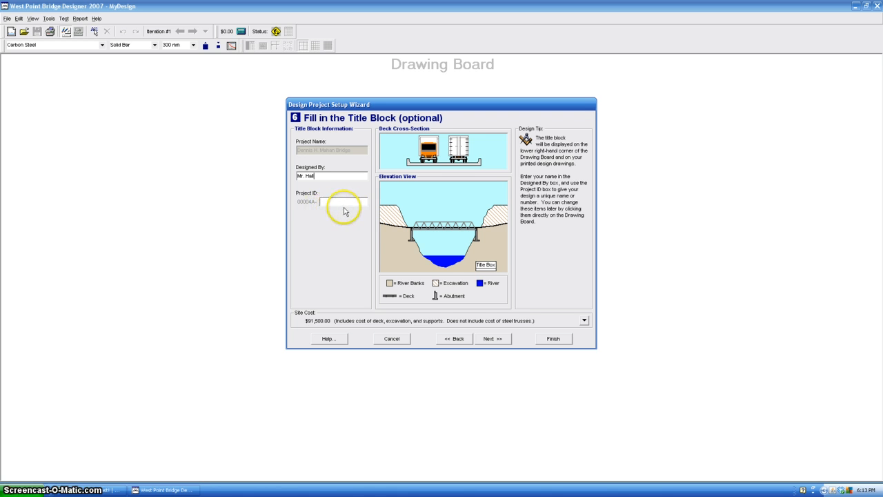
left_click(486, 339)
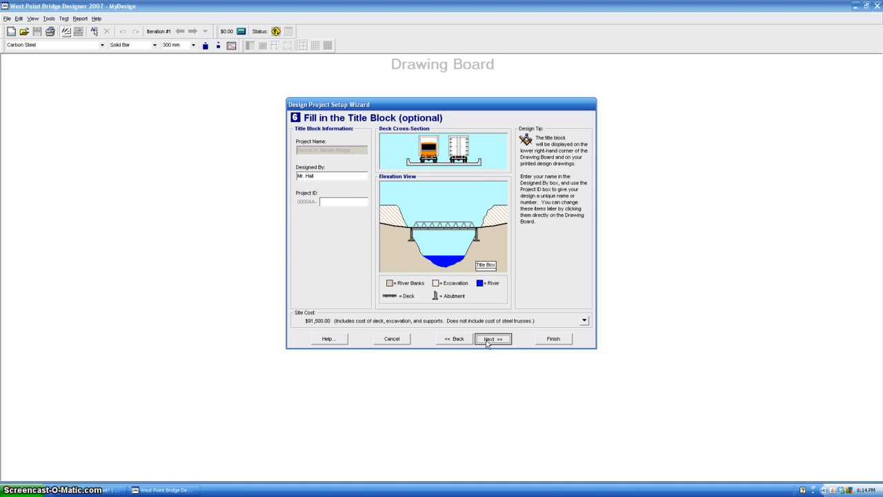
left_click(558, 340)
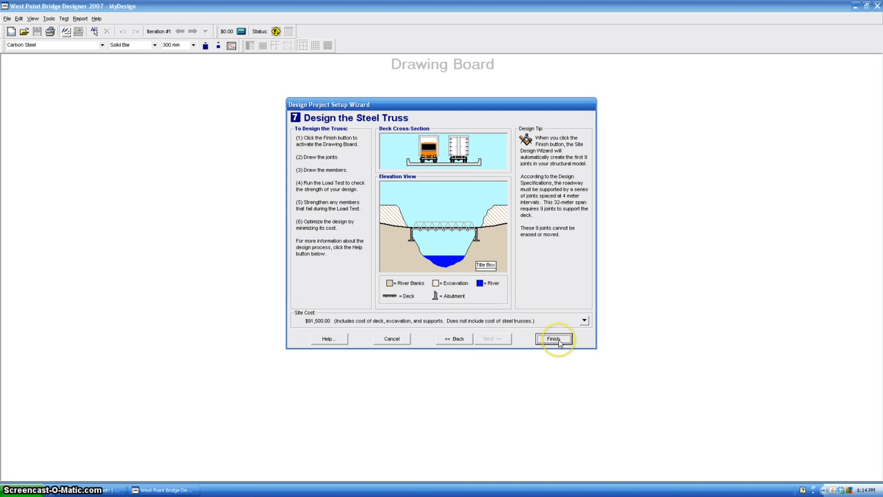
left_click(560, 343)
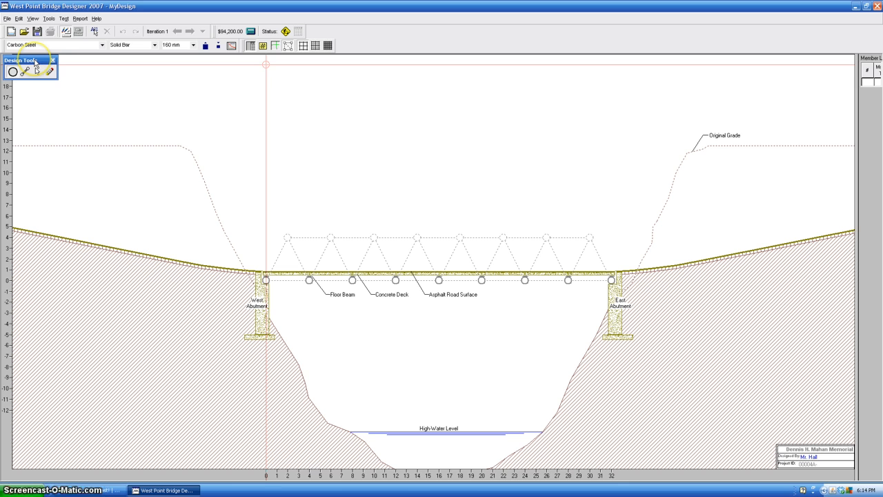
Step: Place eight joints along the template's top chord at 4 m height, every 4 m from 2 m to 30 m
left_click_drag(34, 61, 244, 121)
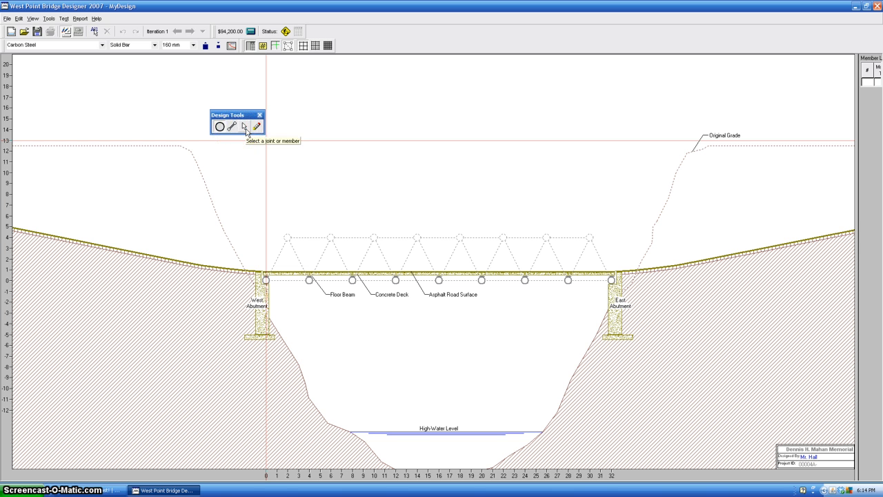
left_click(254, 132)
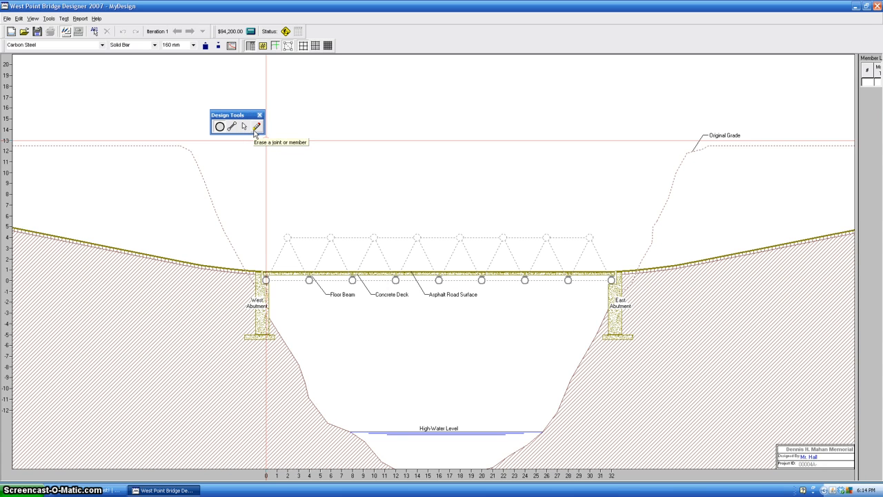
left_click(220, 127)
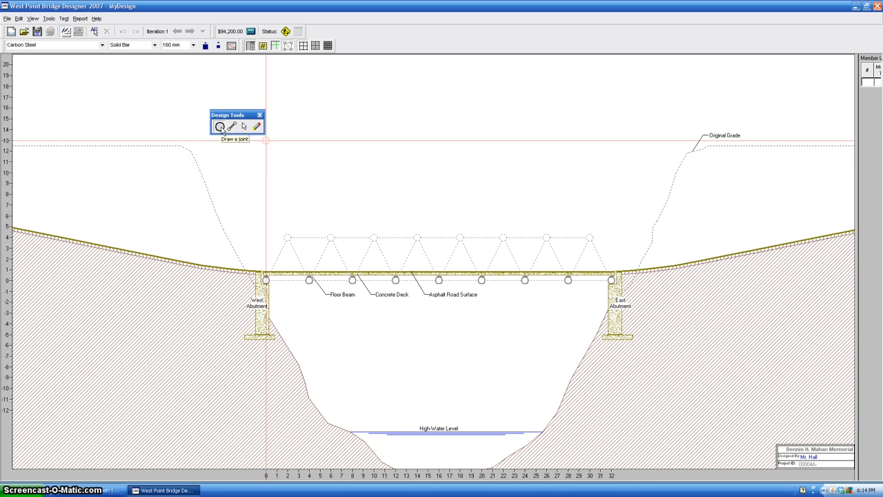
left_click(288, 237)
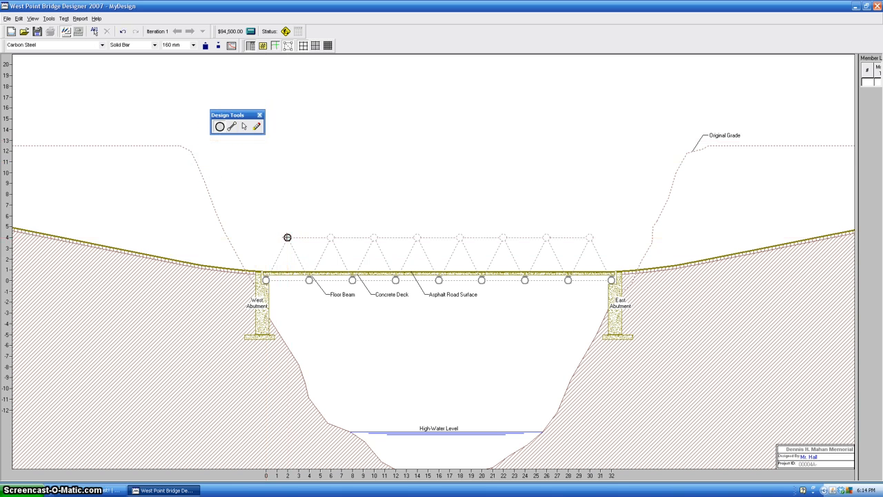
left_click(331, 237)
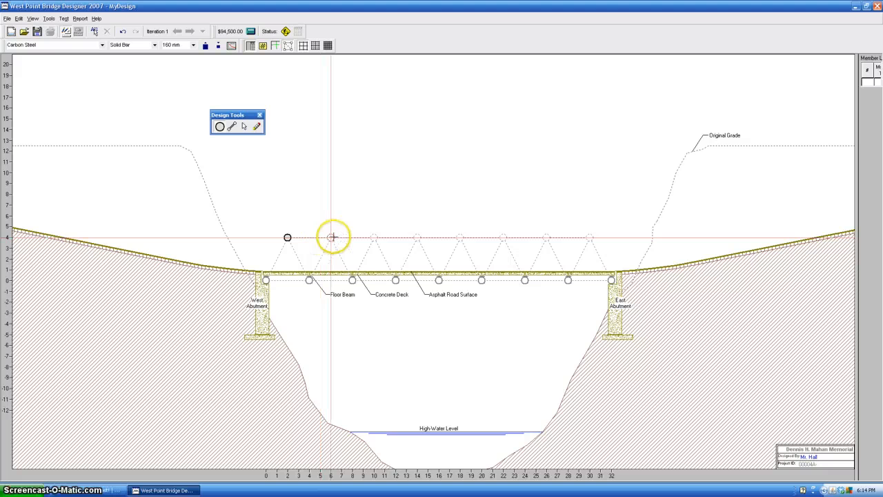
left_click(375, 238)
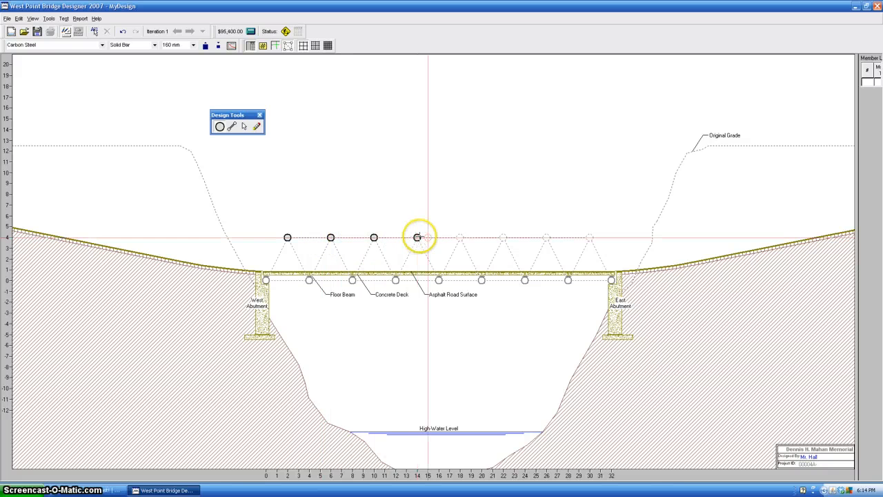
left_click(417, 237)
left_click(460, 237)
left_click(503, 238)
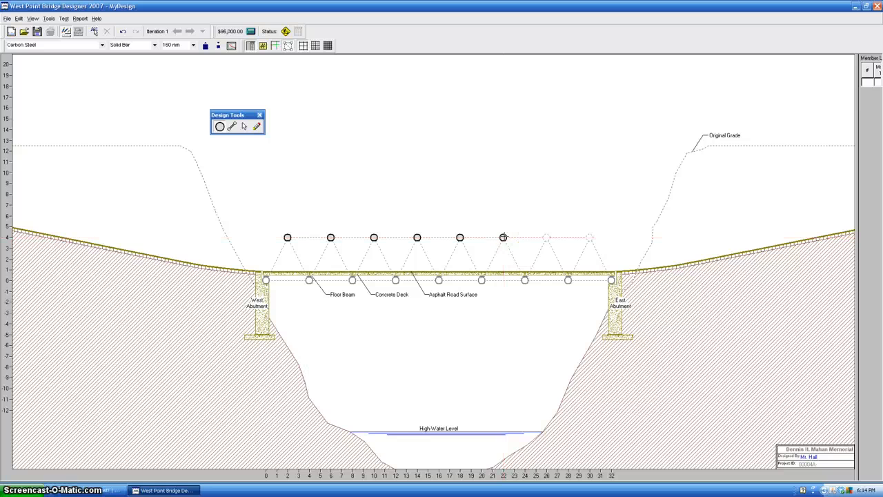
left_click(545, 237)
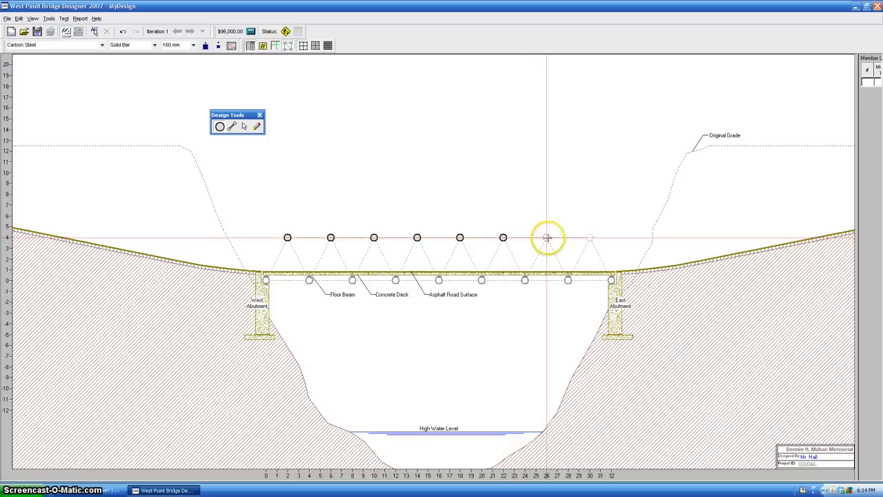
left_click(590, 238)
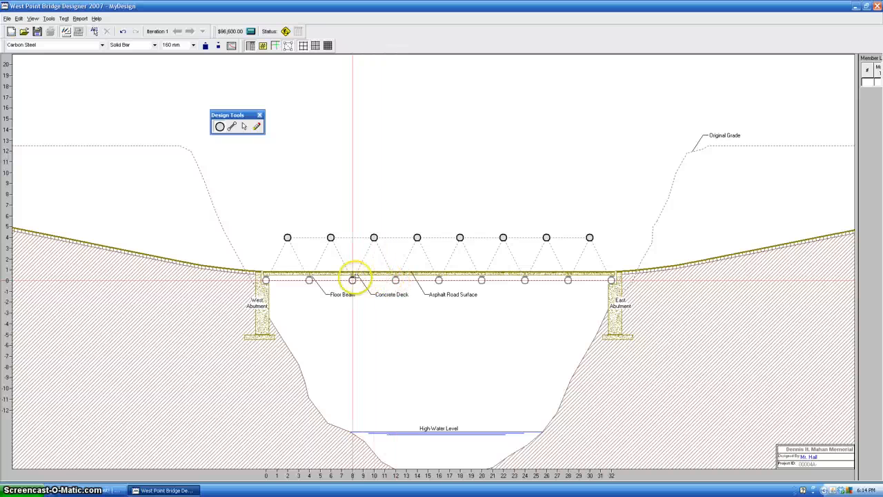
Step: Draw the west end diagonal and a top chord member running from the first to the last upper joint
left_click(233, 129)
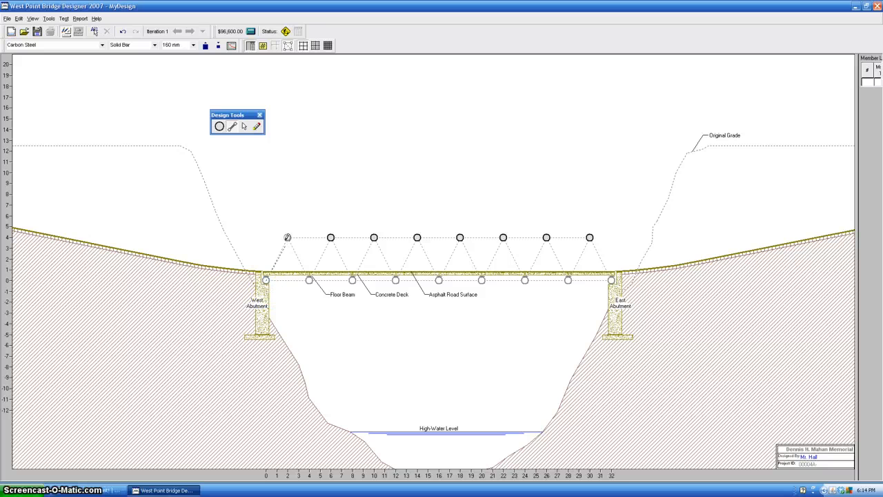
left_click_drag(287, 238, 287, 237)
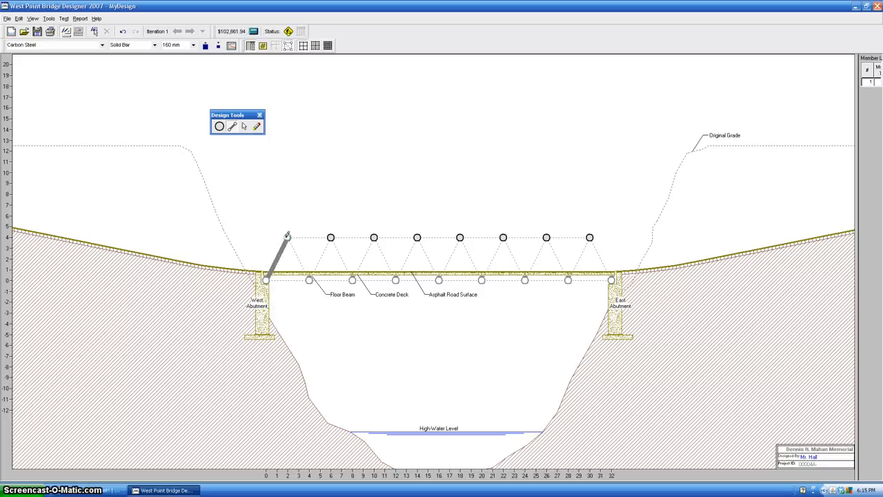
left_click(590, 236)
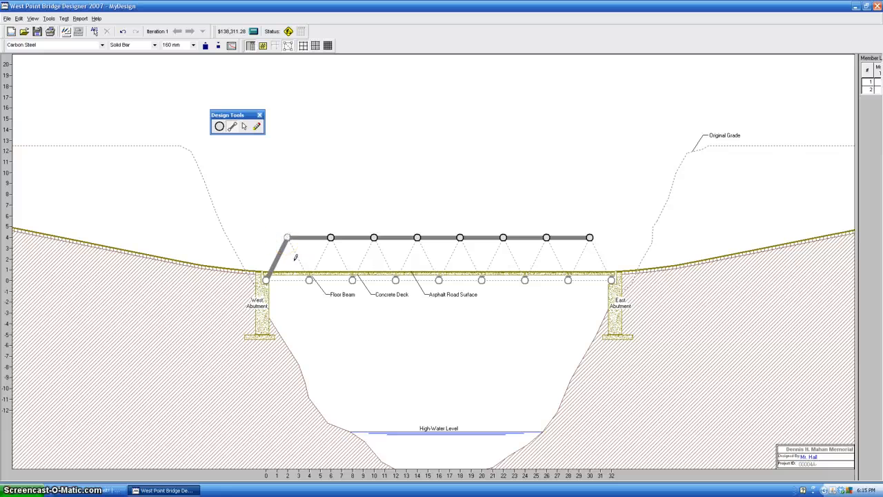
Step: Draw the remaining diagonals along the template to the east abutment, and the bottom chord between both abutments
left_click_drag(307, 274, 308, 278)
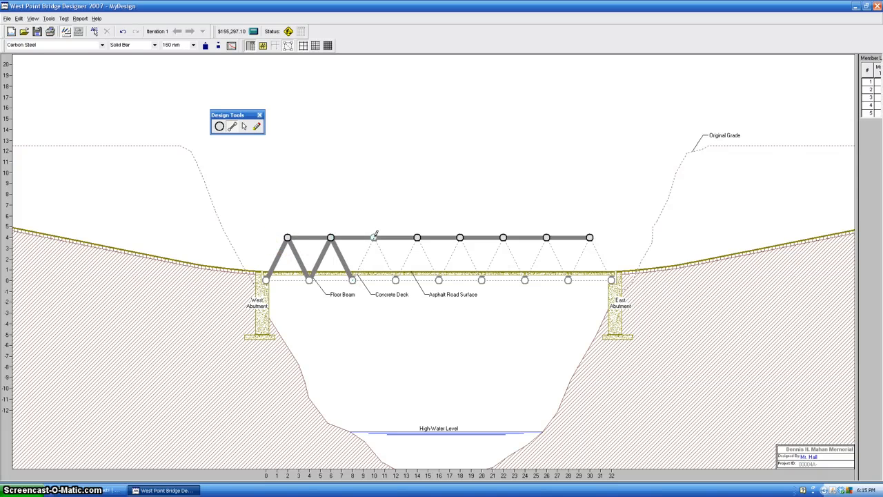
left_click_drag(393, 264, 439, 279)
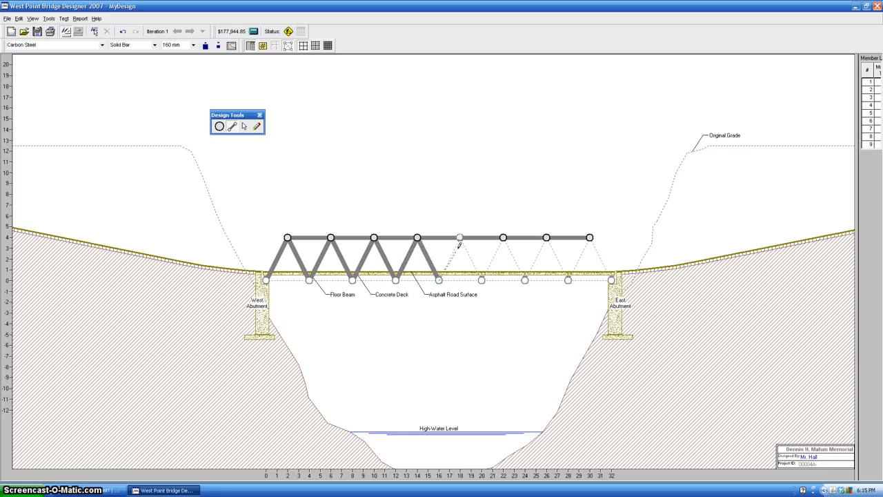
left_click_drag(459, 245, 460, 237)
left_click_drag(481, 278, 482, 280)
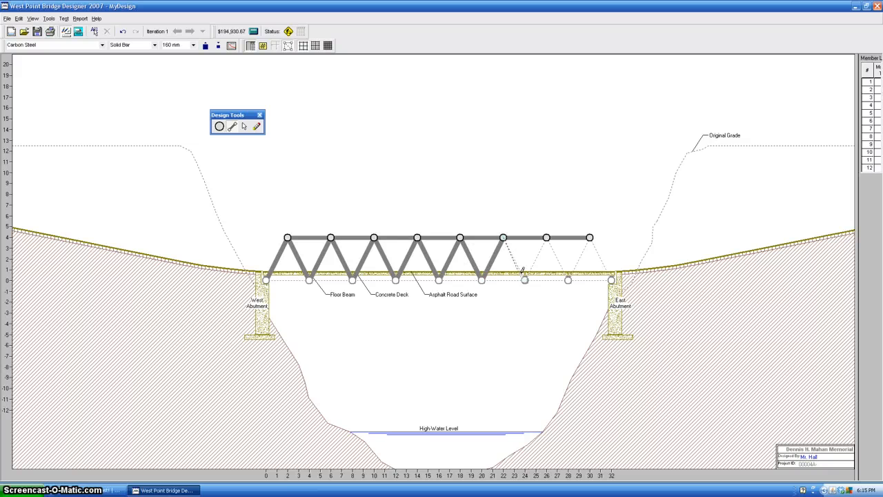
left_click_drag(524, 279, 525, 279)
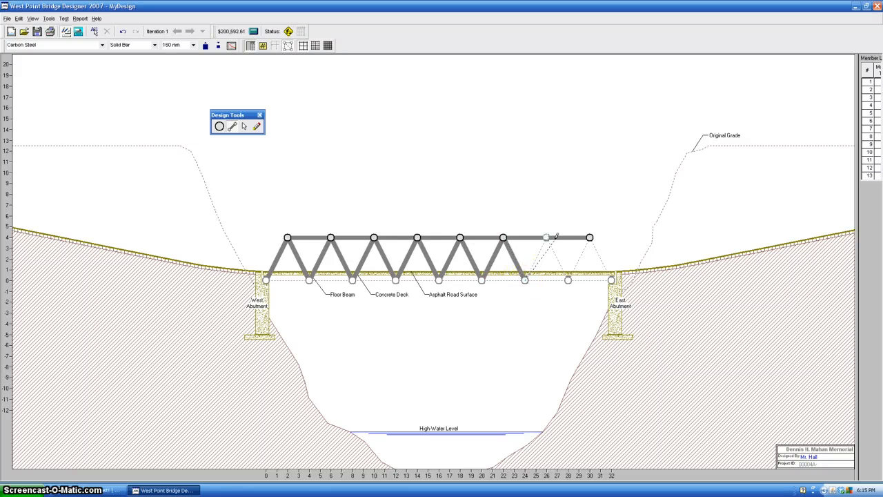
left_click_drag(548, 236, 546, 237)
left_click_drag(569, 278, 568, 279)
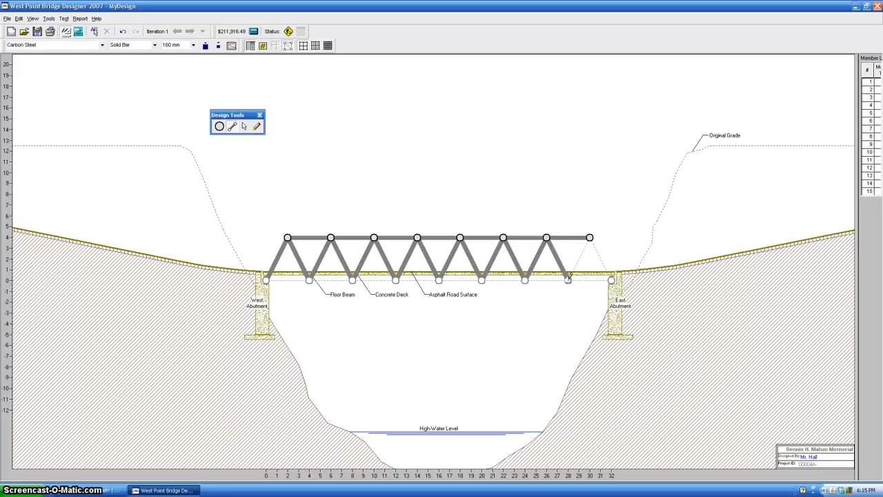
left_click_drag(592, 239, 611, 279)
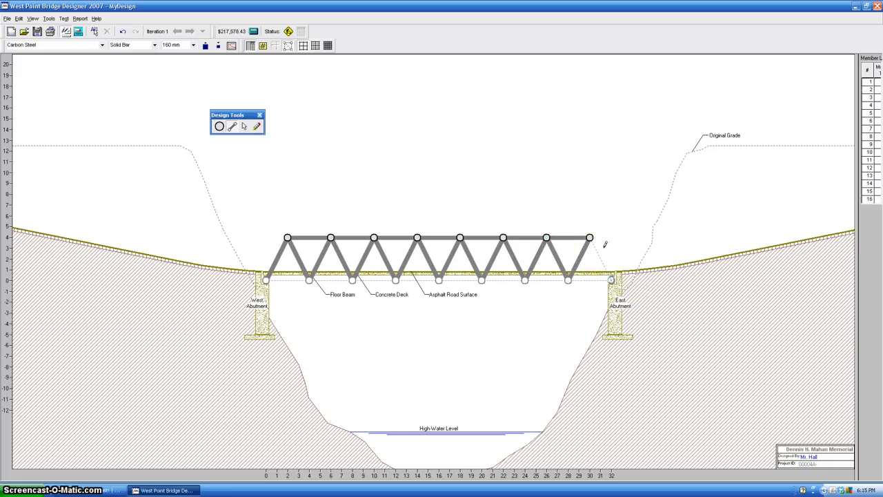
left_click_drag(592, 237, 611, 278)
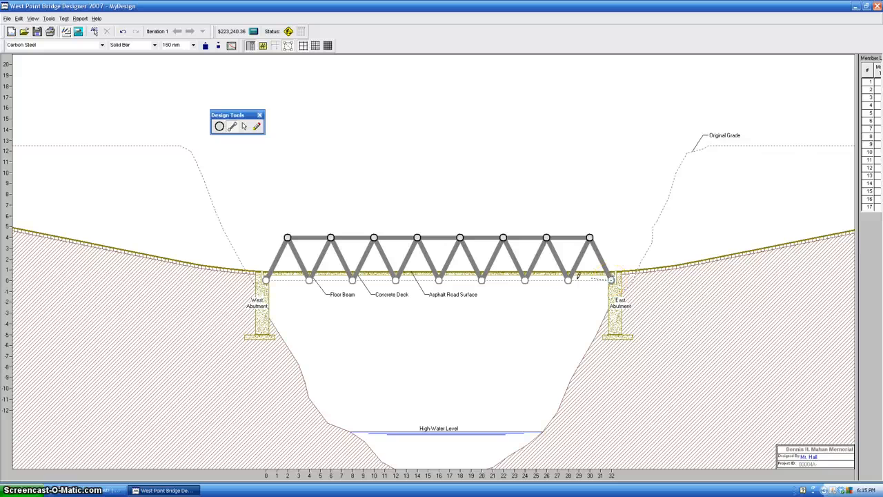
left_click_drag(426, 278, 265, 279)
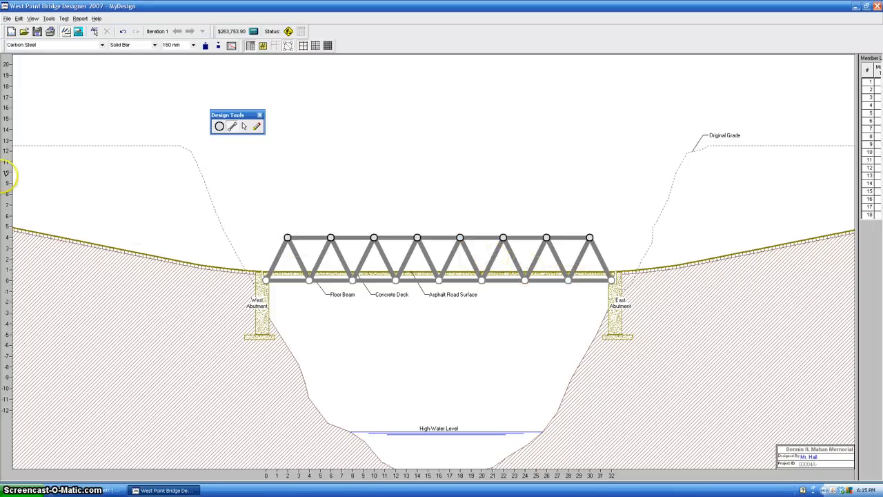
Step: Run the load test on the completed truss and return to the Drawing Board
left_click(78, 33)
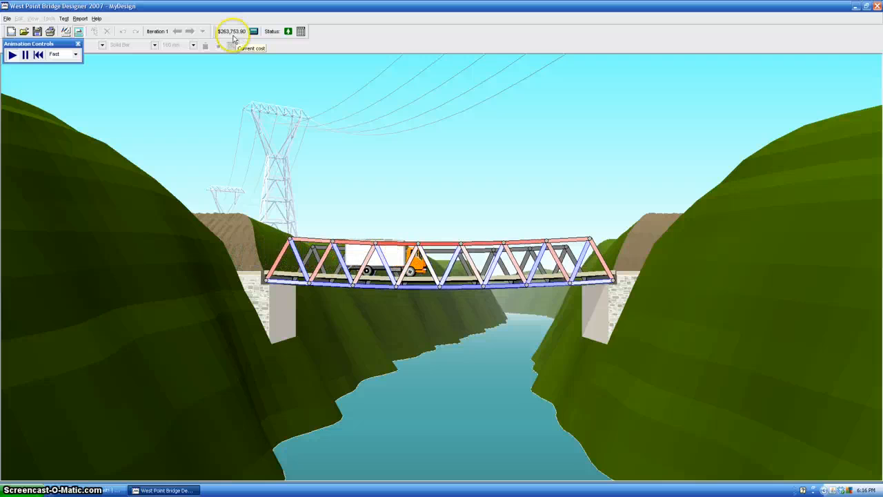
left_click_drag(66, 44, 68, 52)
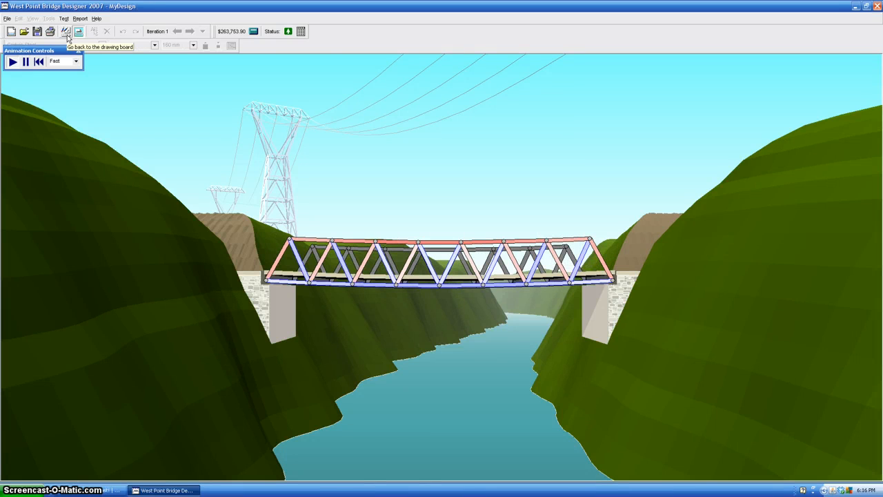
left_click(66, 32)
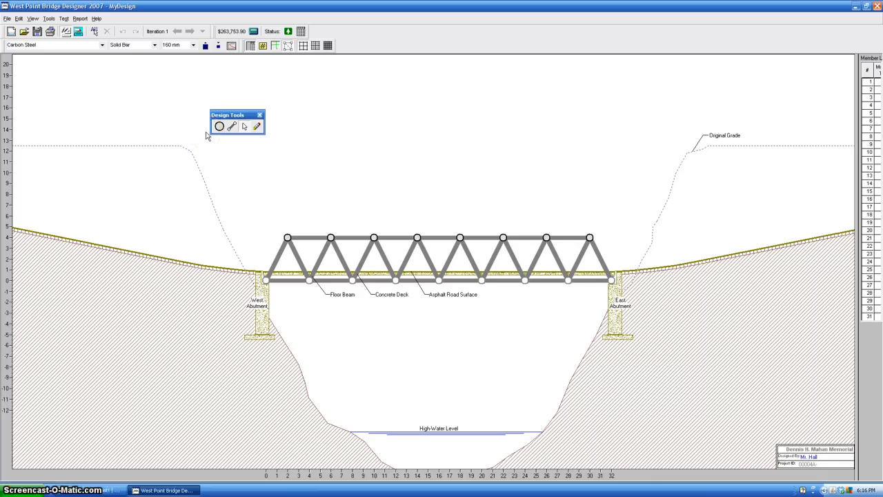
Step: Select the seven top chord members one after another
left_click(245, 127)
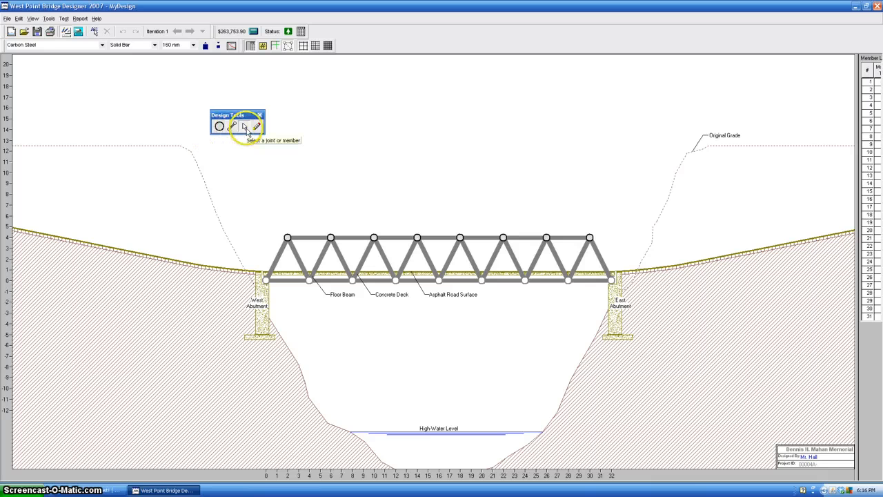
left_click(245, 129)
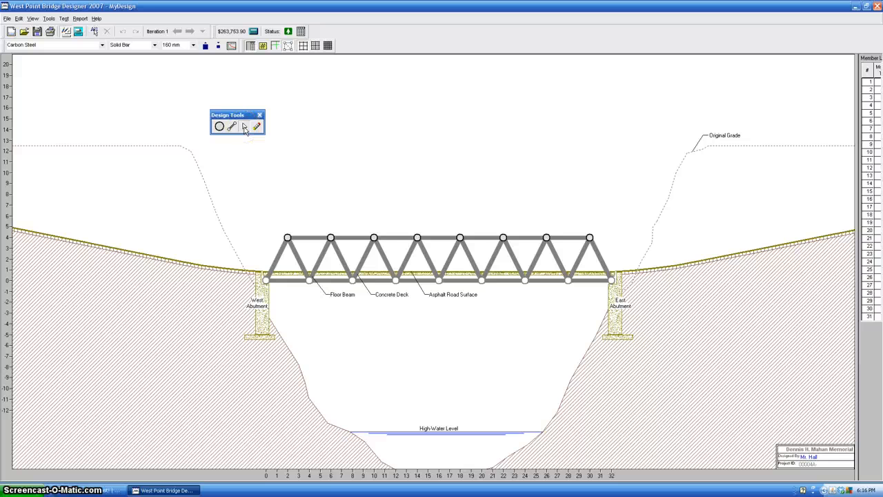
left_click(310, 238)
left_click(352, 238, "ctrl")
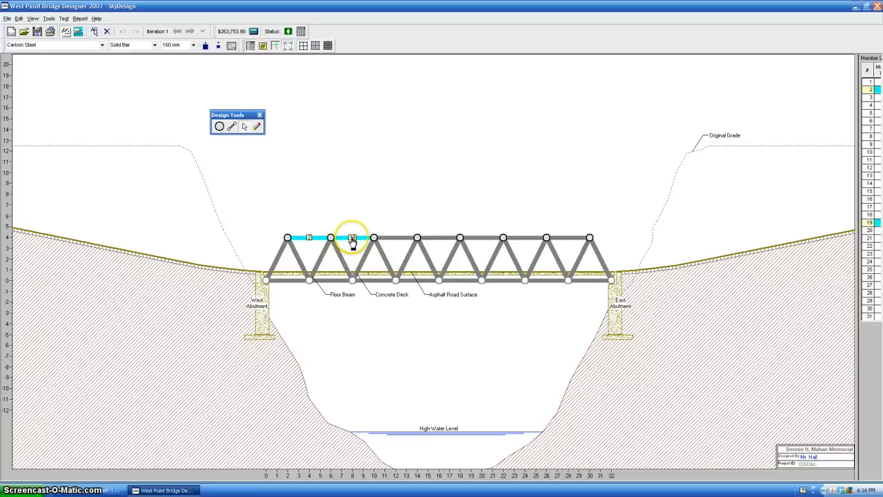
left_click(396, 239, "ctrl")
left_click(438, 238, "ctrl")
left_click(482, 238, "ctrl")
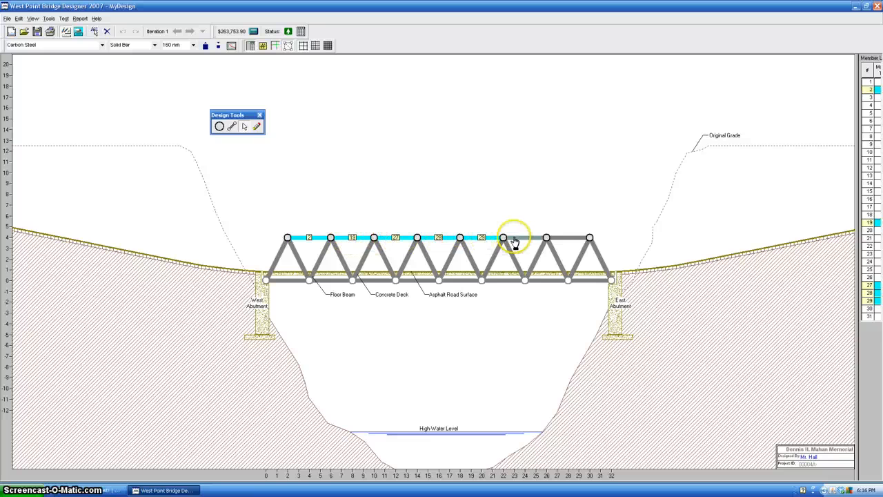
left_click(514, 239, "ctrl")
left_click(577, 240, "ctrl")
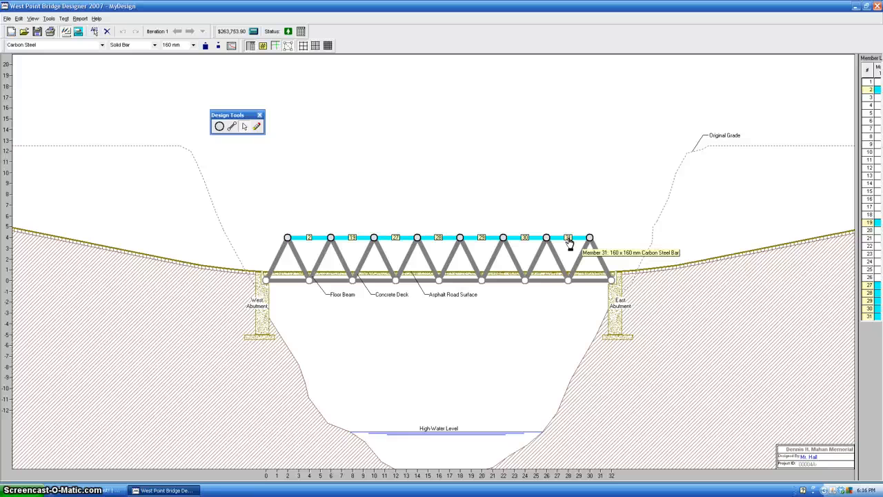
Step: Select every truss member and set the member size to 110 mm
key("ctrl+a")
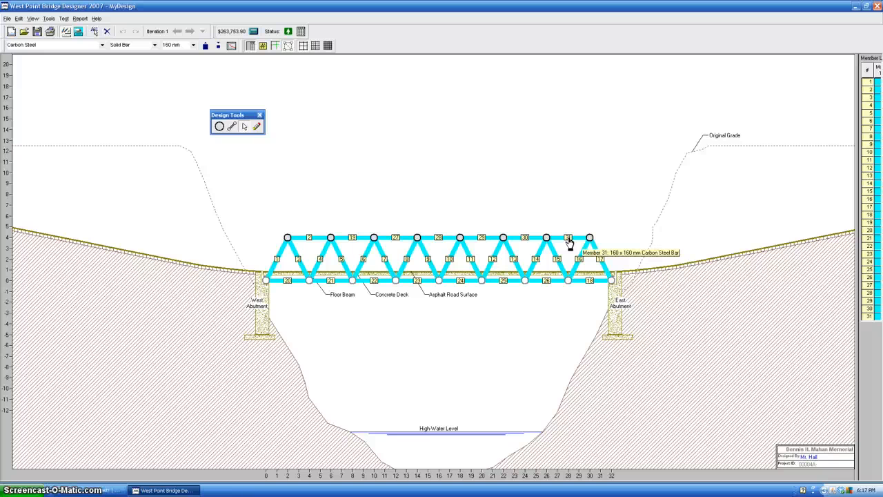
left_click(308, 166)
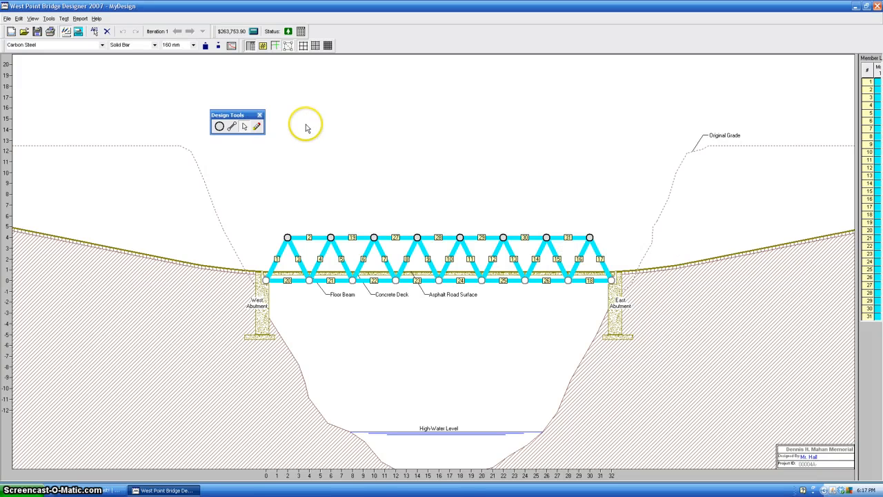
left_click(194, 46)
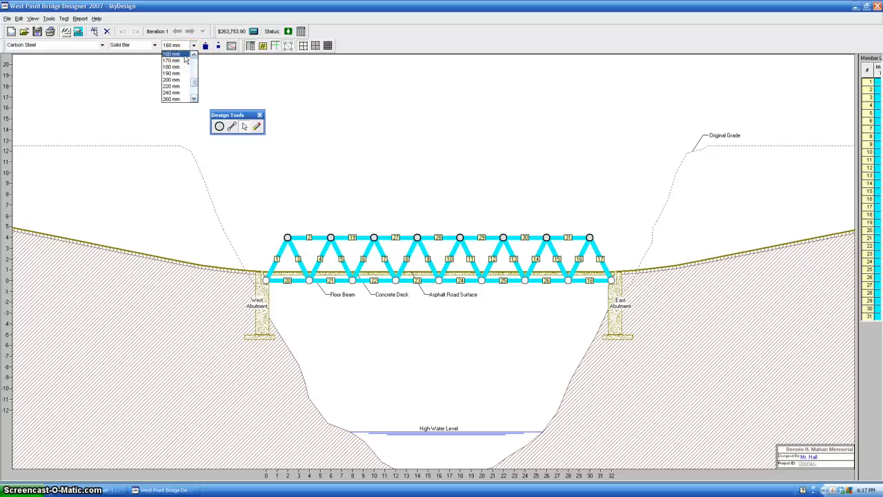
left_click(194, 56)
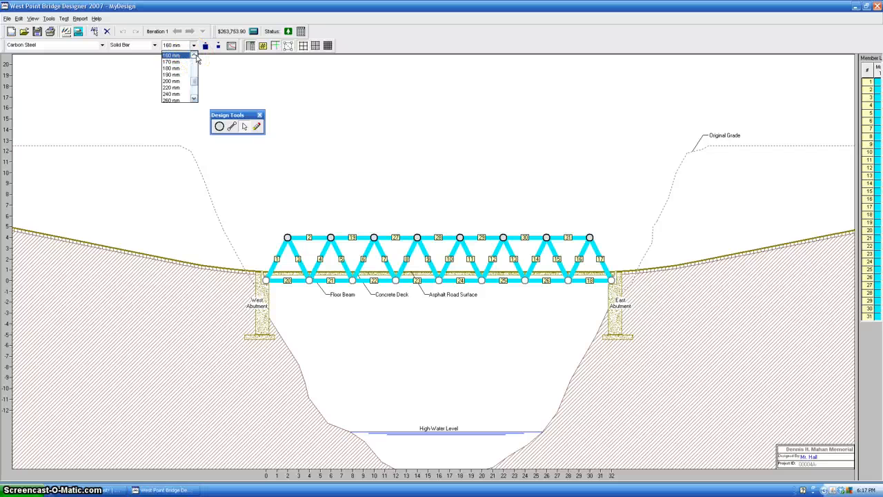
left_click(194, 56)
left_click(194, 56)
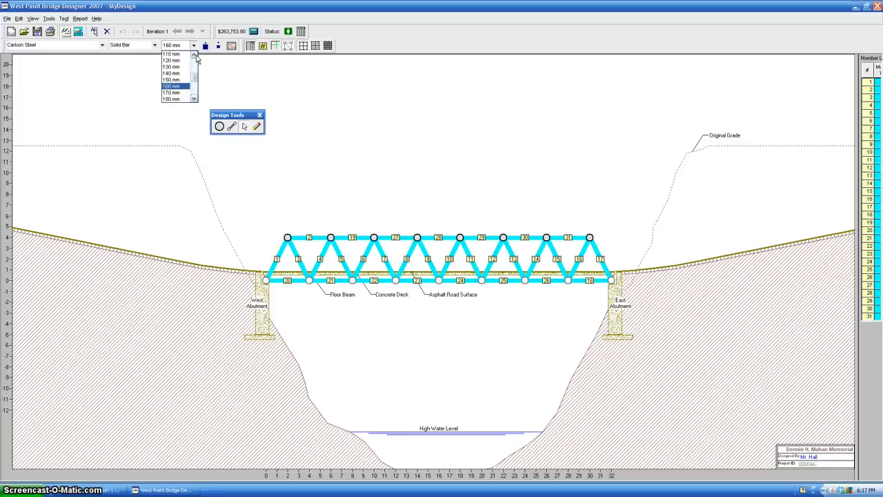
left_click(195, 55)
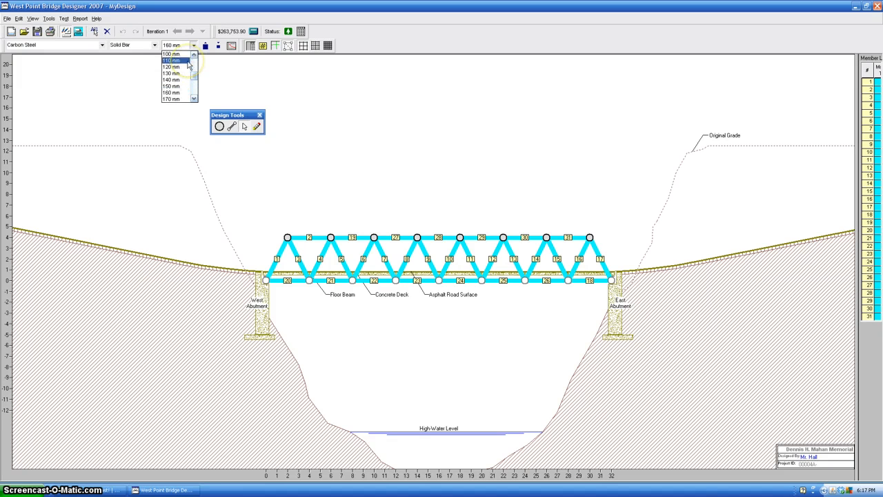
left_click(187, 61)
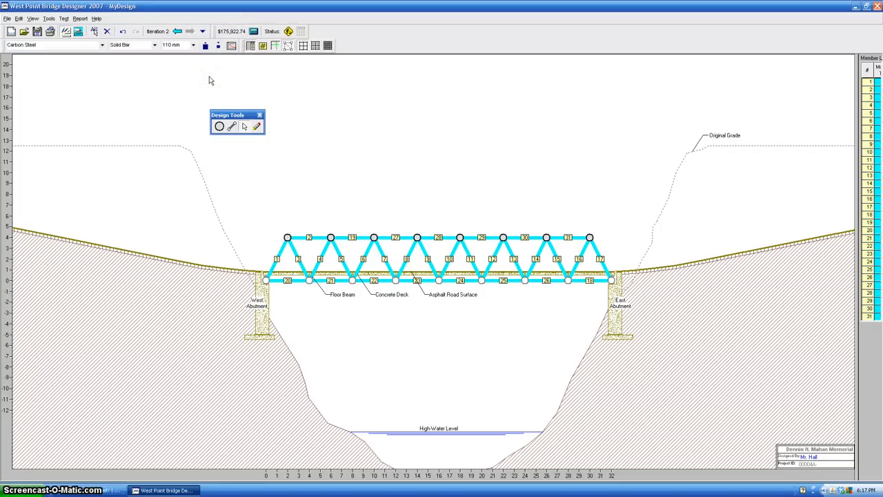
Step: Load test the truss with all members at 110 mm and return to the Drawing Board
left_click(78, 34)
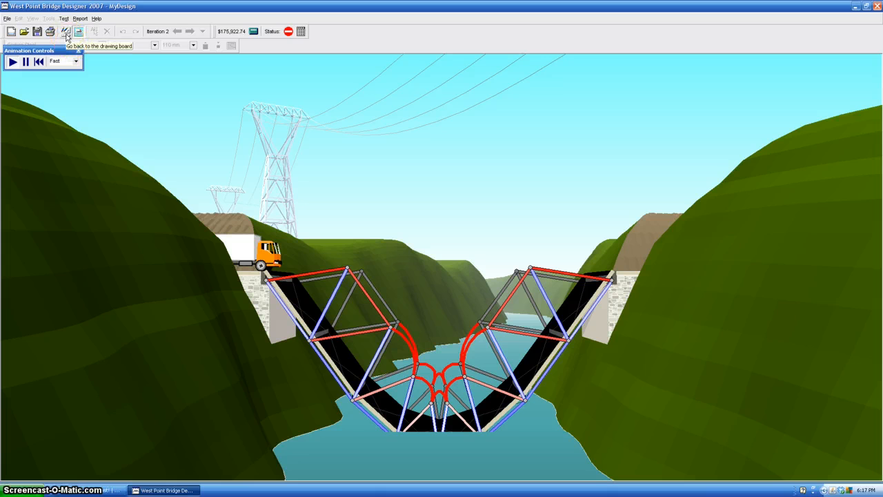
left_click(66, 35)
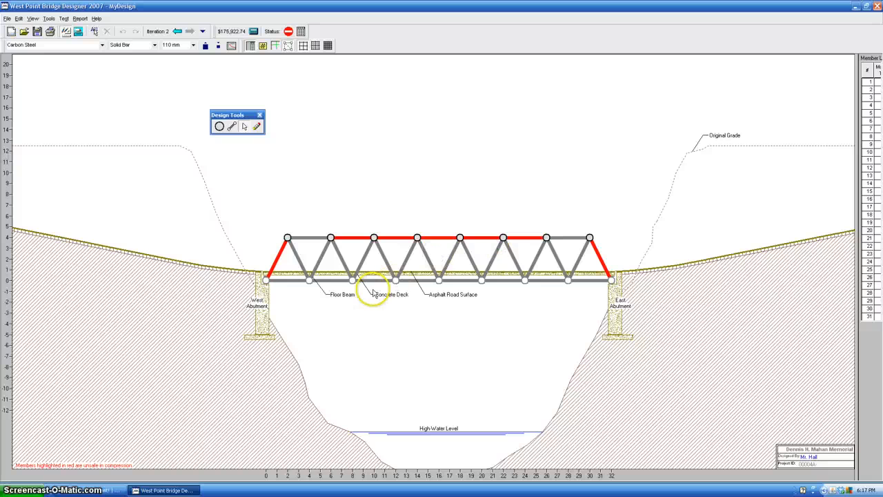
Step: Set the member size of both outer end diagonals and the five middle top chord members to 140 mm
left_click(276, 257)
left_click(357, 241, "ctrl")
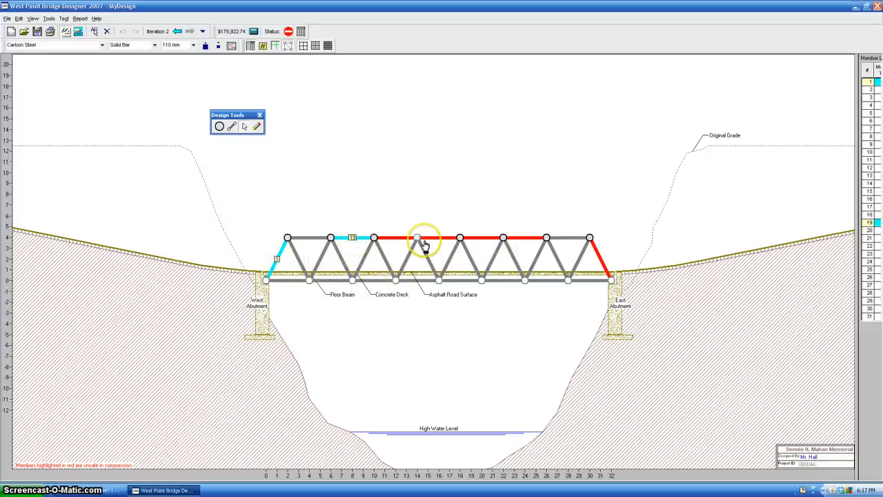
left_click(398, 239, "ctrl")
left_click(438, 238, "ctrl")
left_click(486, 239, "ctrl")
left_click(523, 239, "ctrl")
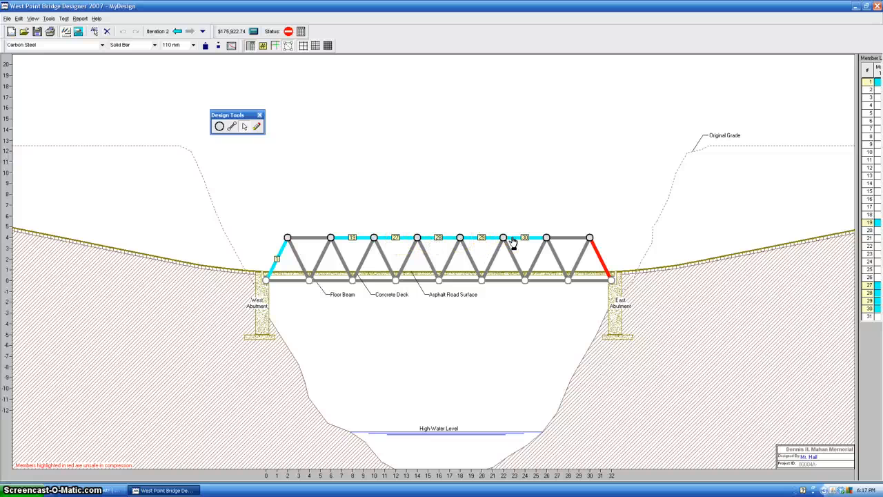
left_click(599, 255, "ctrl")
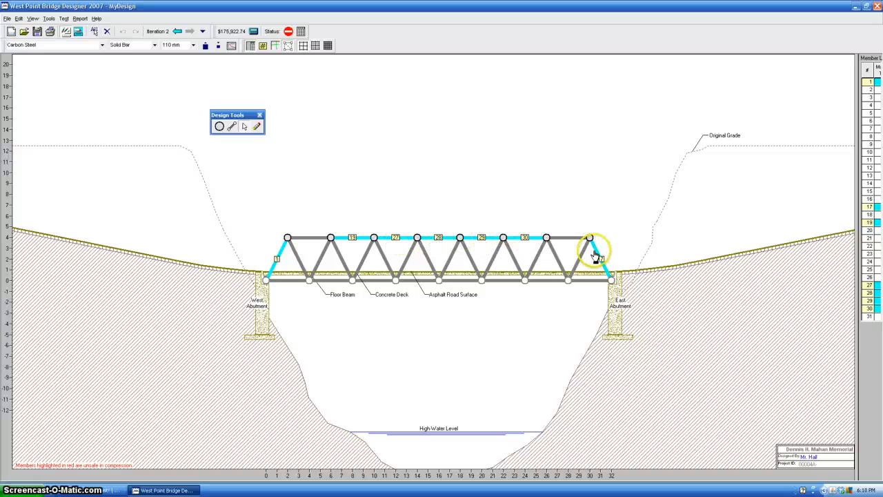
left_click(193, 44)
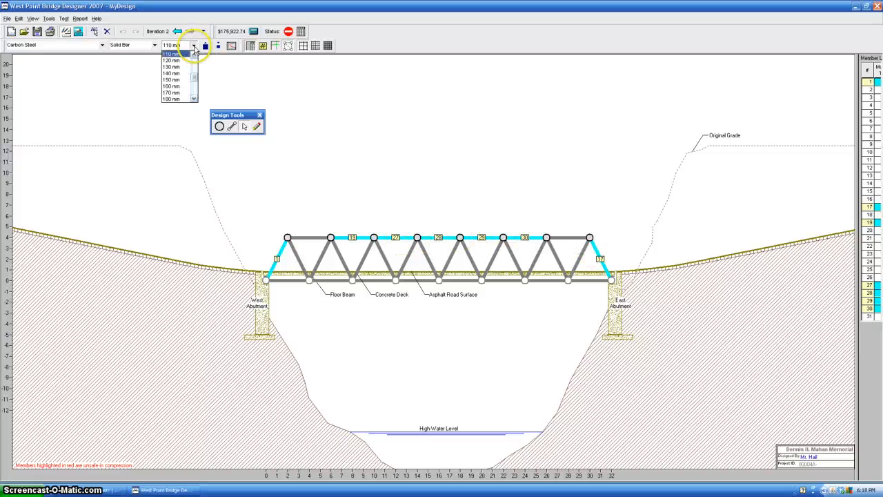
left_click(171, 73)
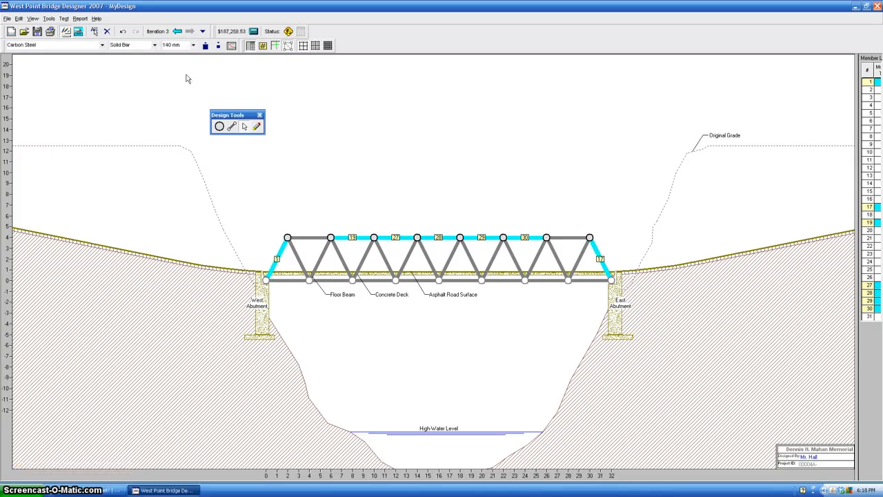
Step: Load test the truss with the enlarged end diagonals and top chord members
left_click(80, 35)
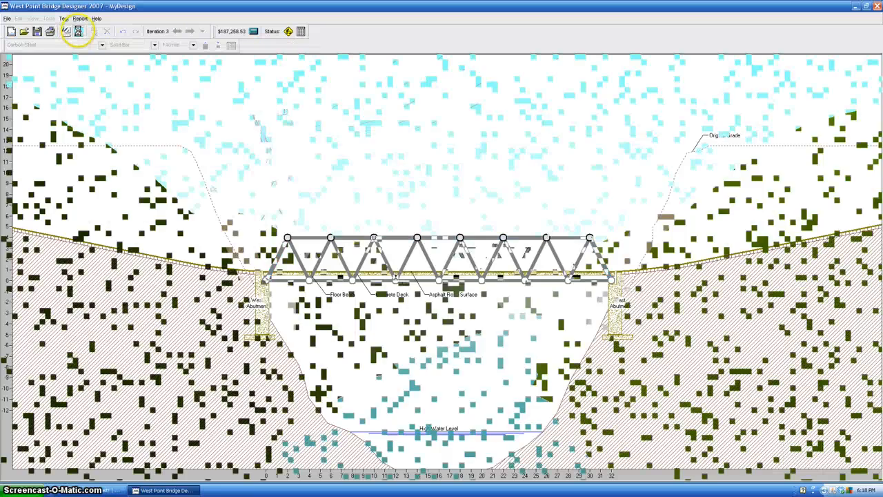